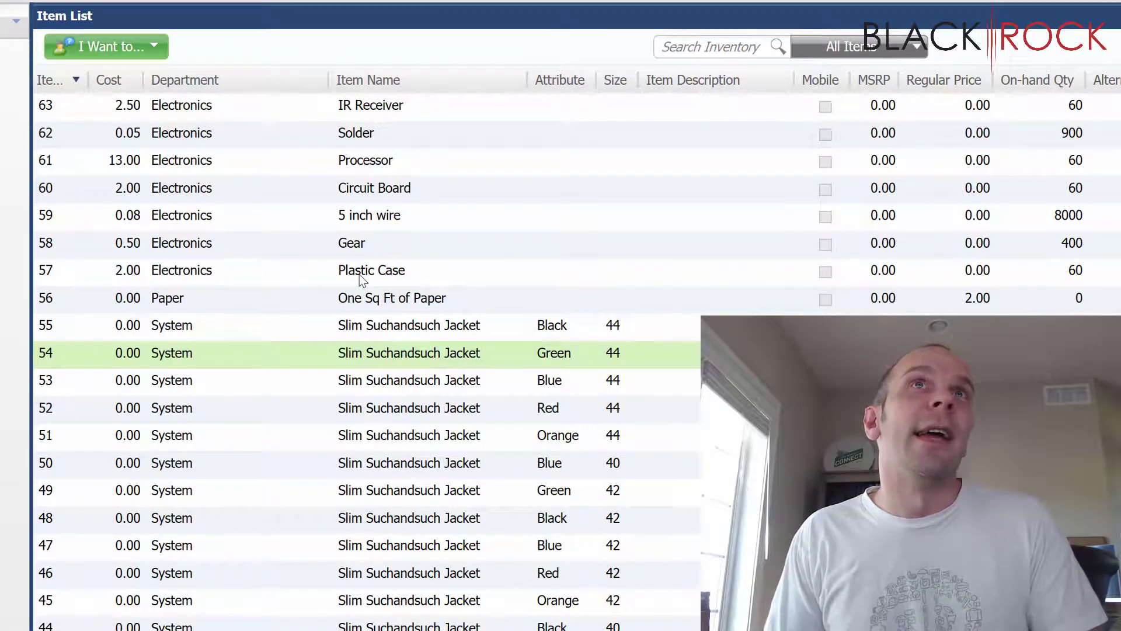
Step: Start a new item named 'GoGo Whatsit' with type Assembly and department Electronics
{"action": "left_click", "coordinate": [360, 276]}
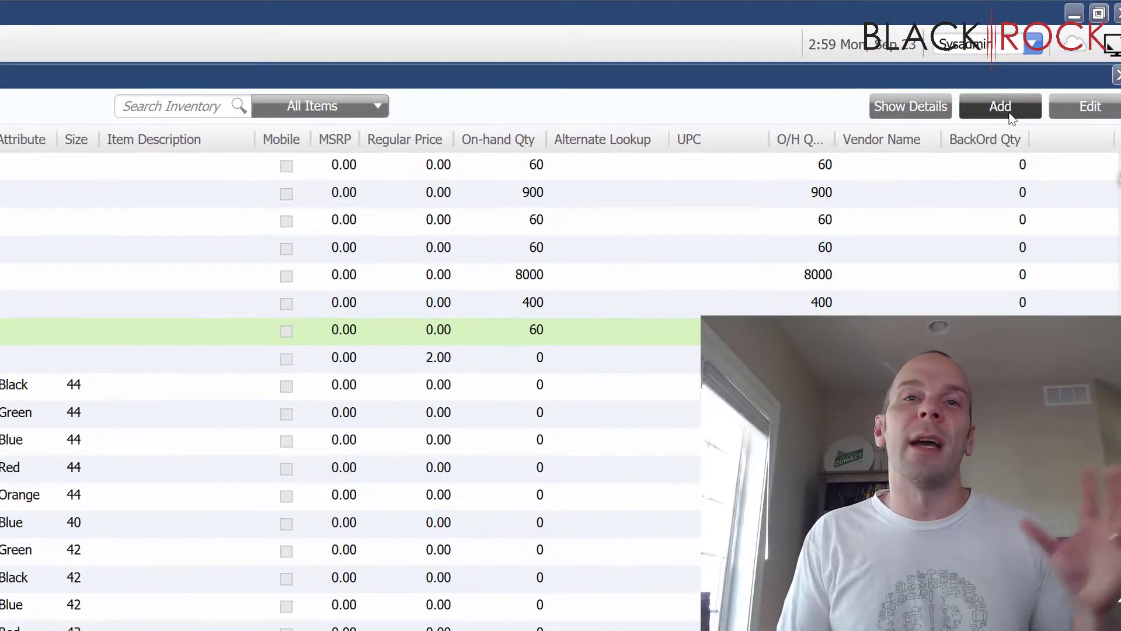
{"action": "left_click", "coordinate": [1012, 117]}
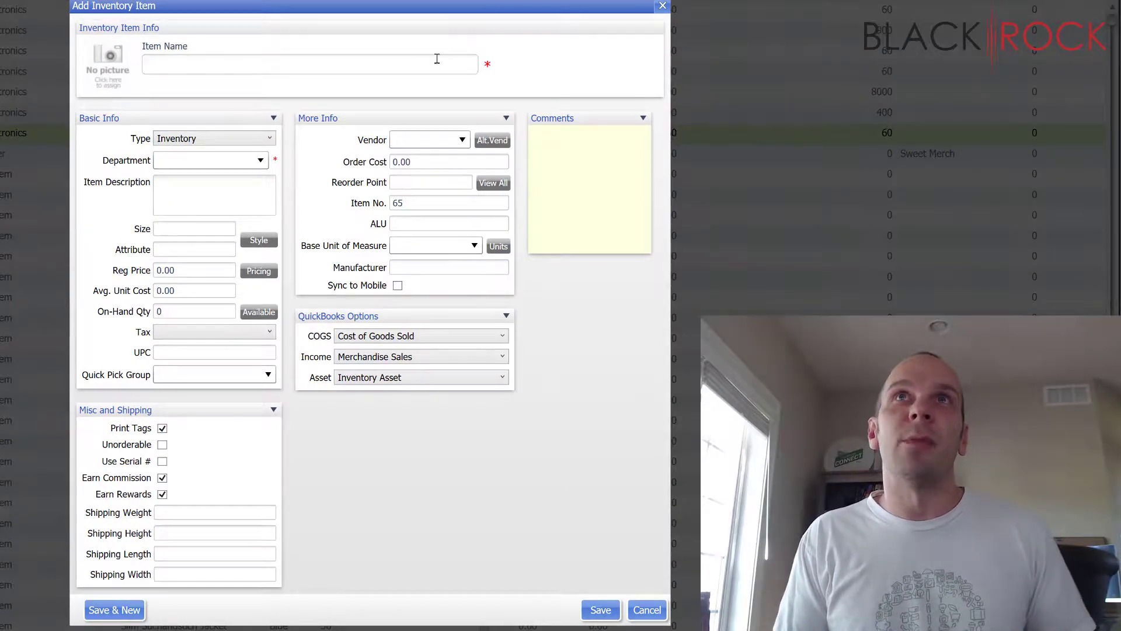
{"action": "type", "text": "G"}
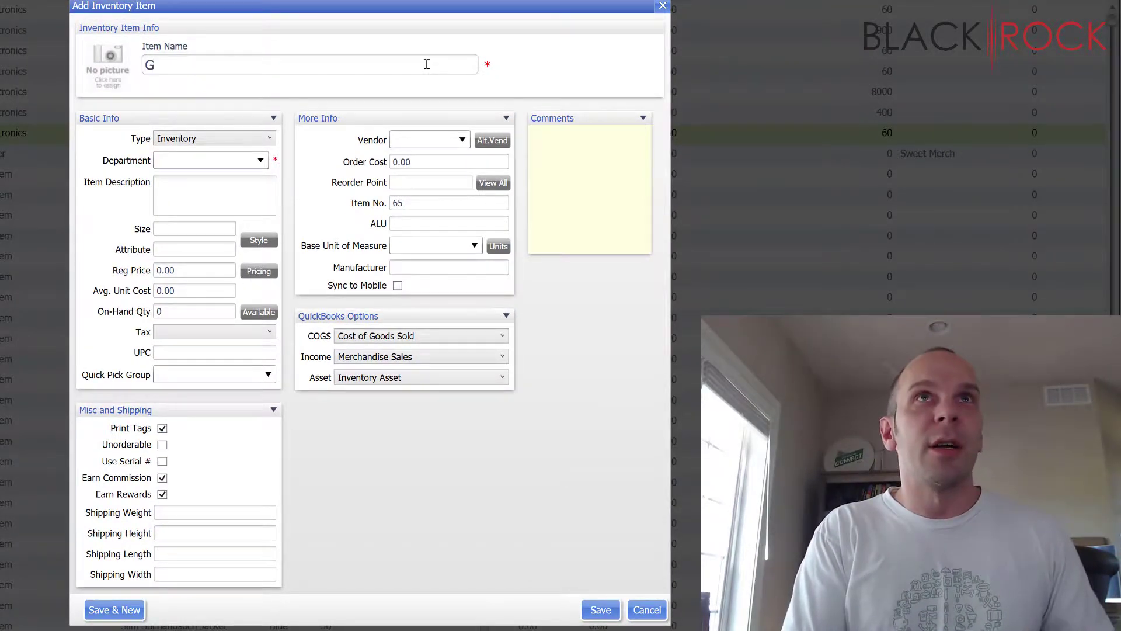
{"action": "type", "text": "oGo What"}
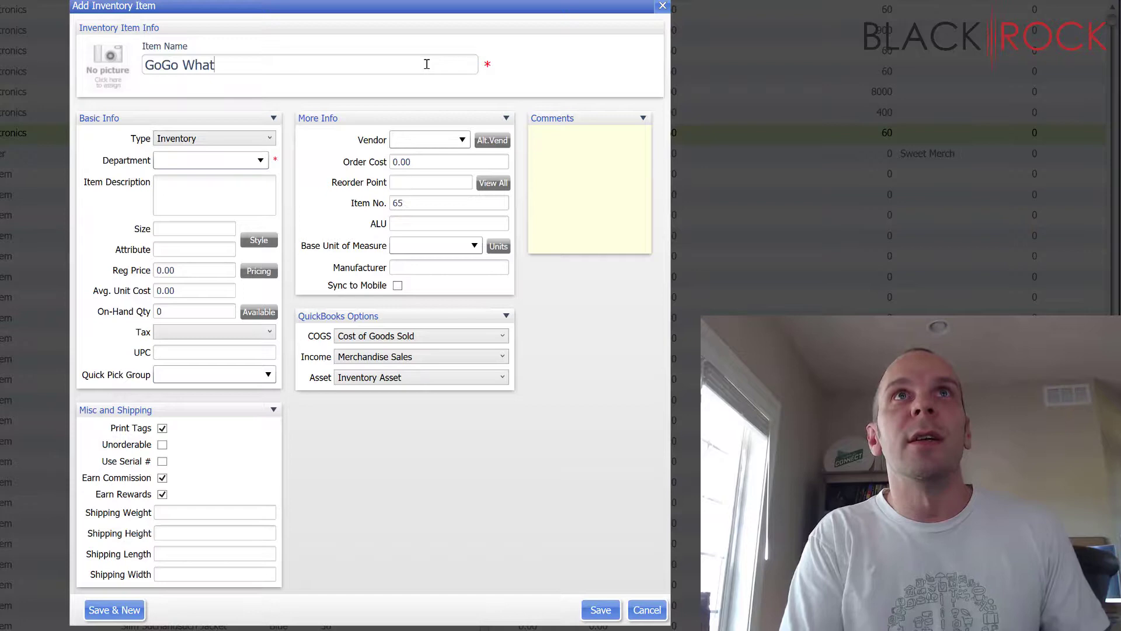
{"action": "type", "text": "suit"}
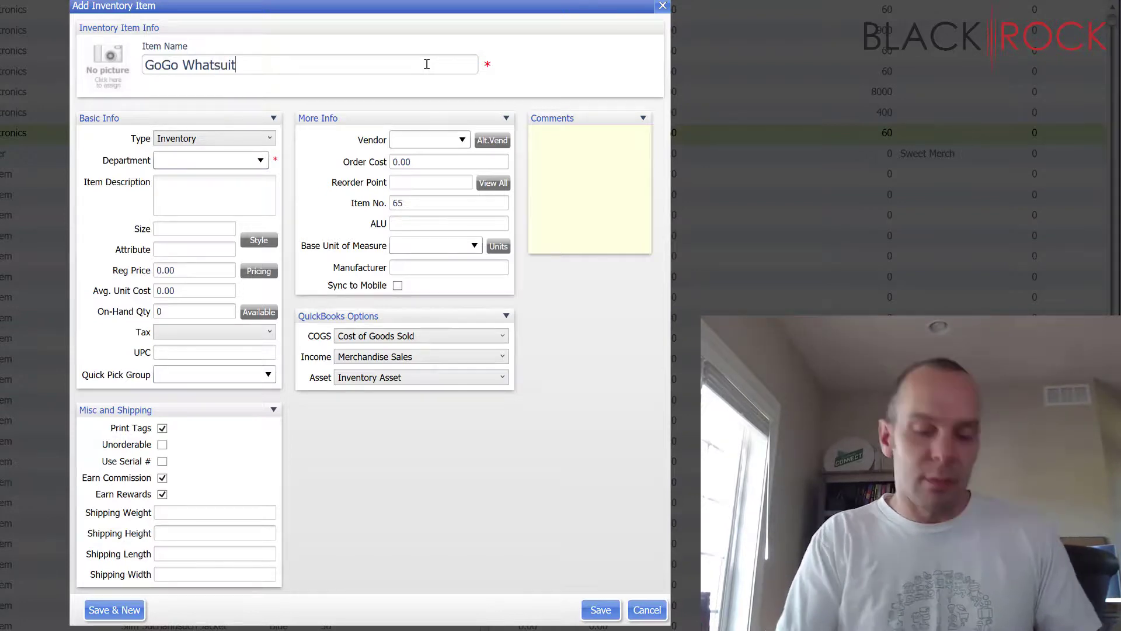
{"action": "key", "text": "BackSpace"}
{"action": "key", "text": "BackSpace"}
{"action": "key", "text": "BackSpace"}
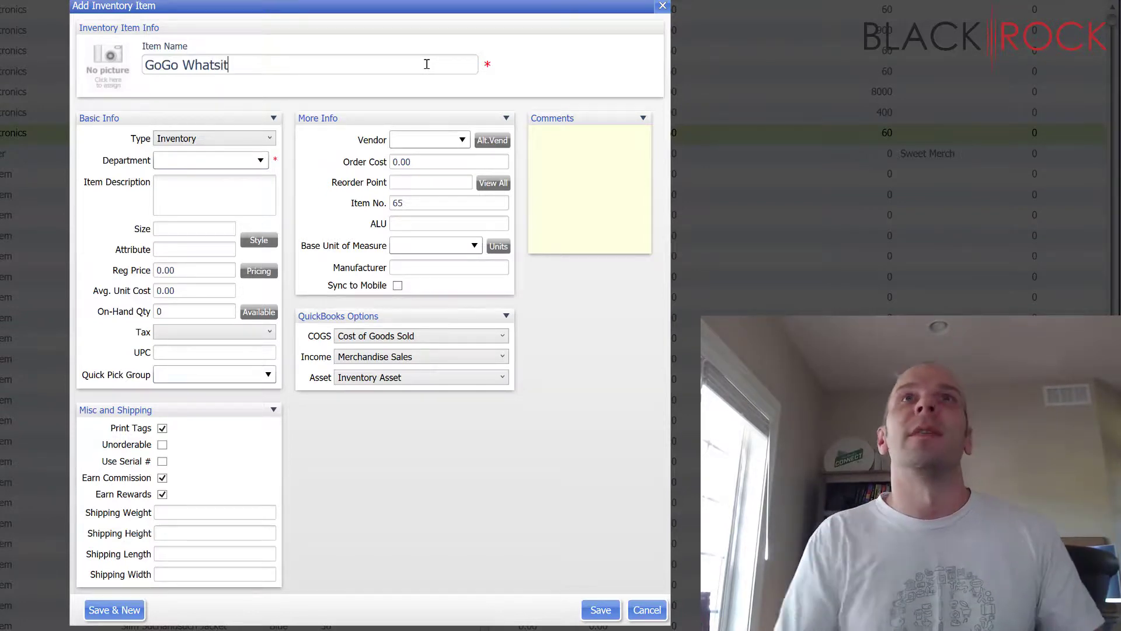
{"action": "left_click", "coordinate": [271, 140]}
{"action": "left_click", "coordinate": [227, 198]}
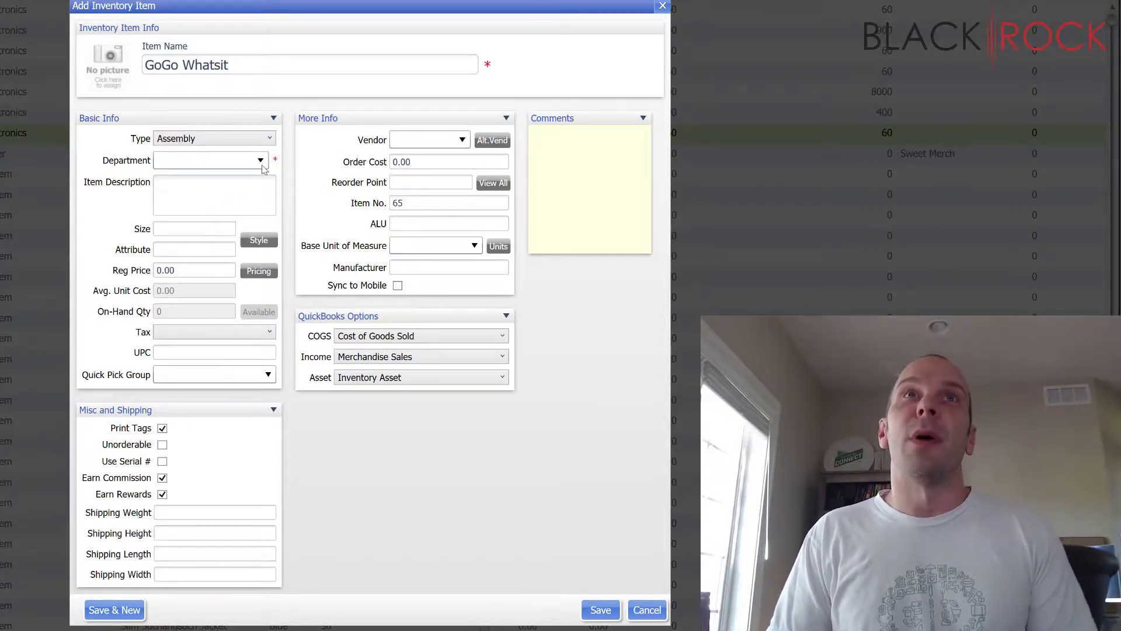
{"action": "left_click", "coordinate": [260, 160]}
{"action": "left_click", "coordinate": [233, 188]}
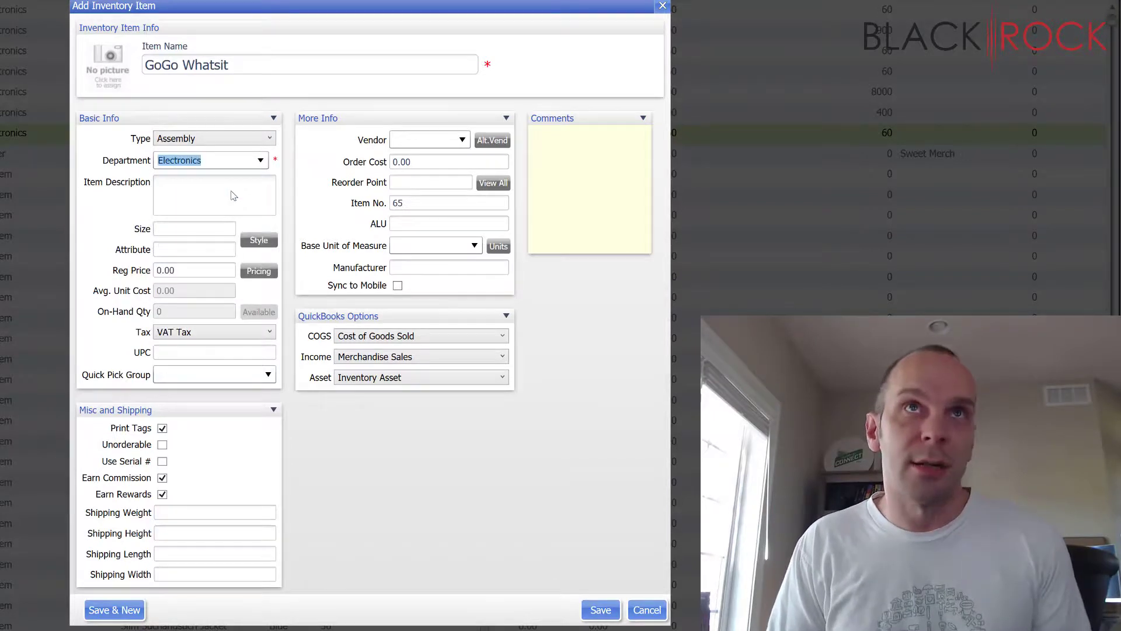
Step: Replace the 0.00 regular price with 79.99 and save the new item
{"action": "left_click", "coordinate": [200, 268]}
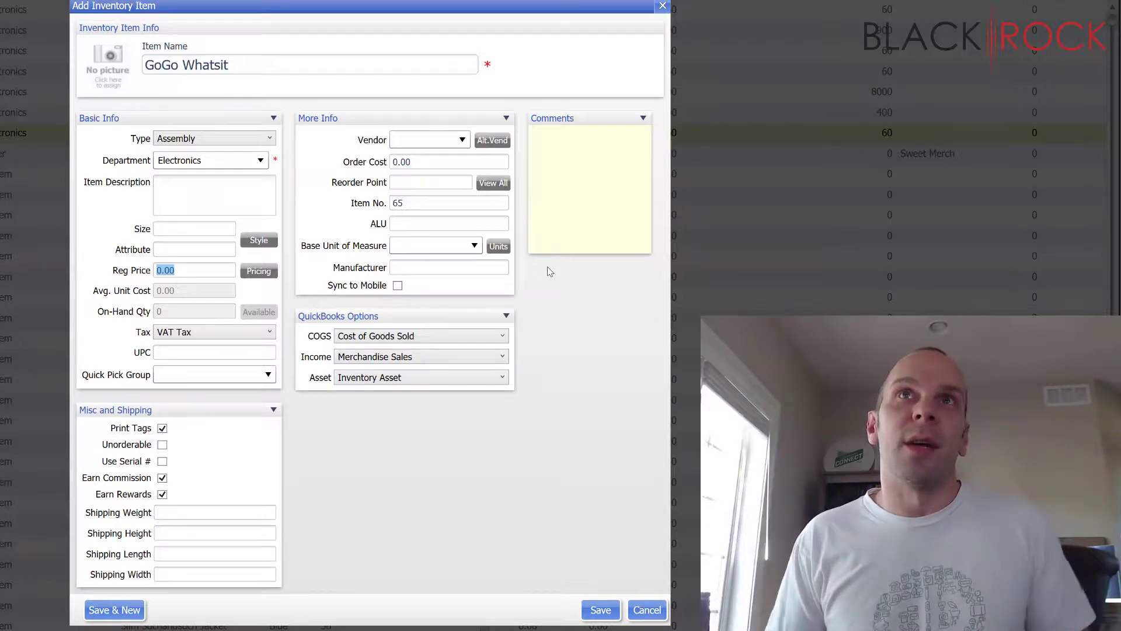
{"action": "left_click", "coordinate": [217, 268]}
{"action": "double_click", "coordinate": [197, 270]}
{"action": "double_click", "coordinate": [175, 273]}
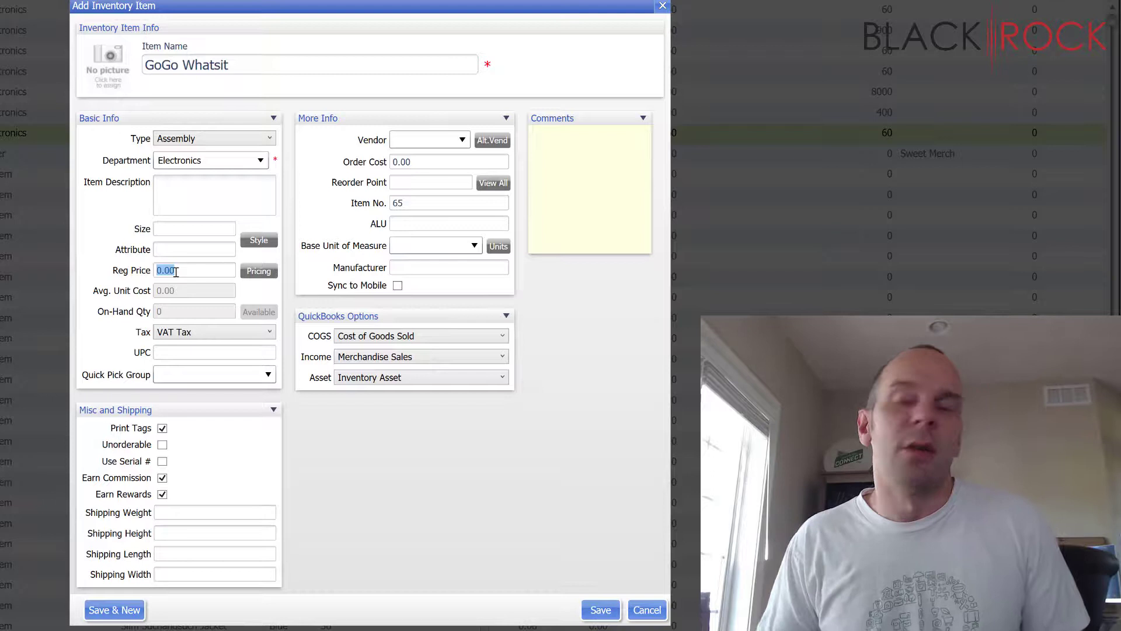
{"action": "type", "text": "79.99"}
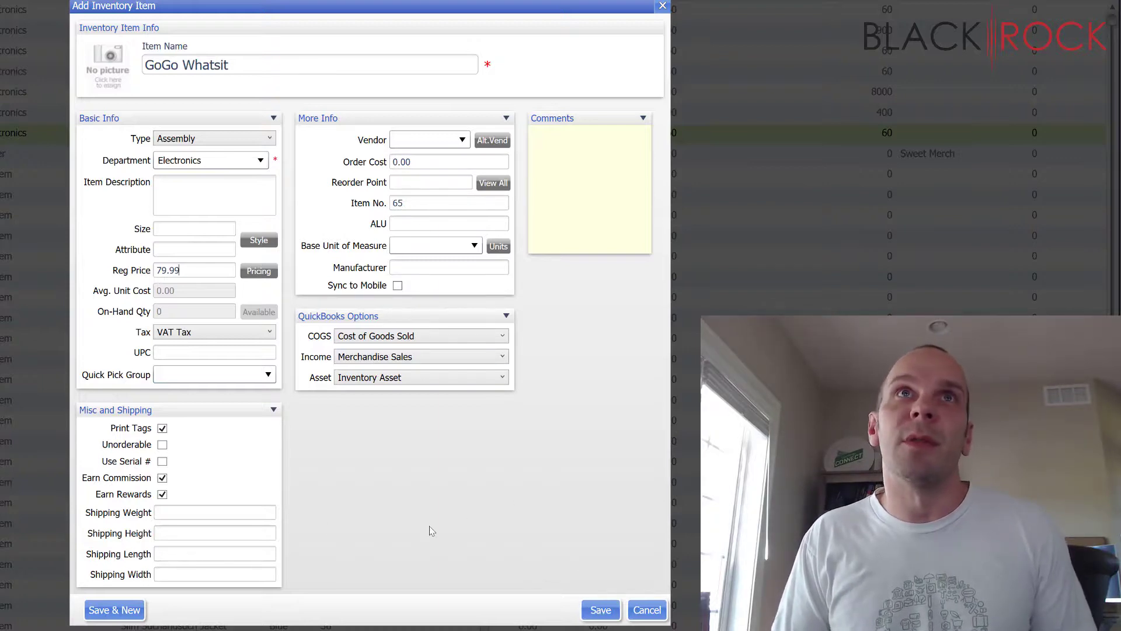
{"action": "left_click", "coordinate": [602, 610]}
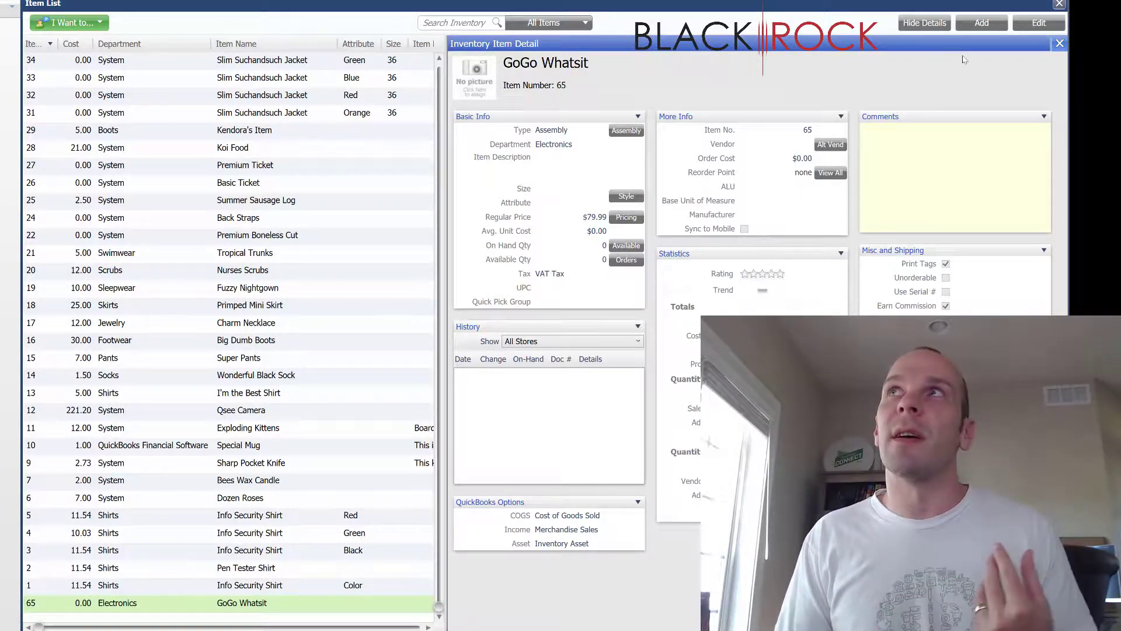
Step: Hide, then reshow the Inventory Item Detail panel for GoGo Whatsit
{"action": "left_click", "coordinate": [1060, 44]}
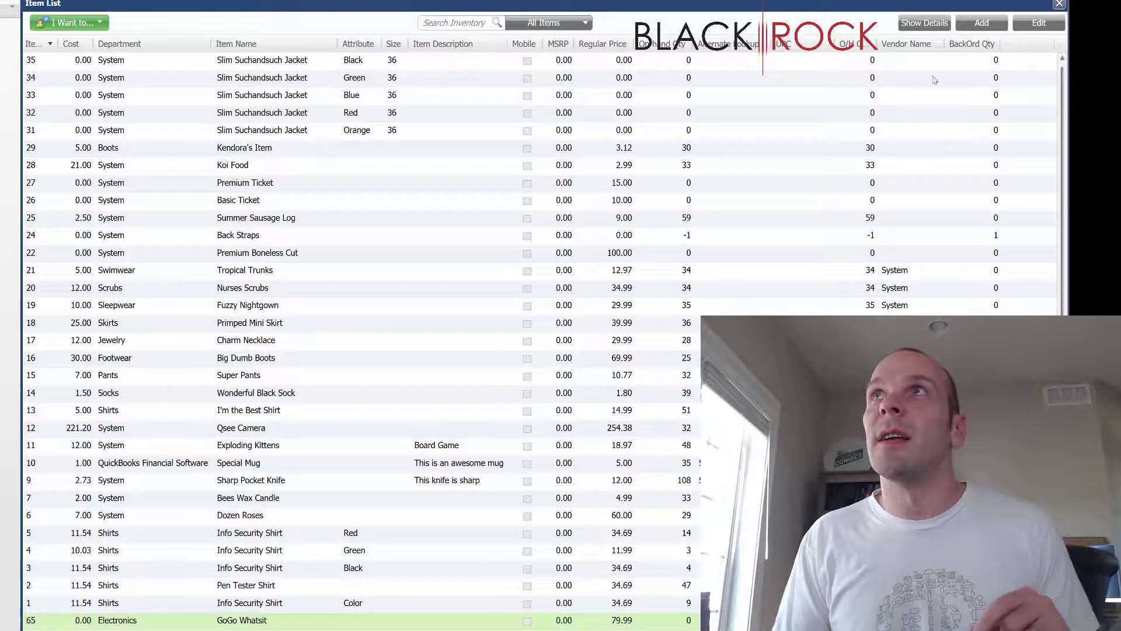
{"action": "left_click", "coordinate": [926, 23]}
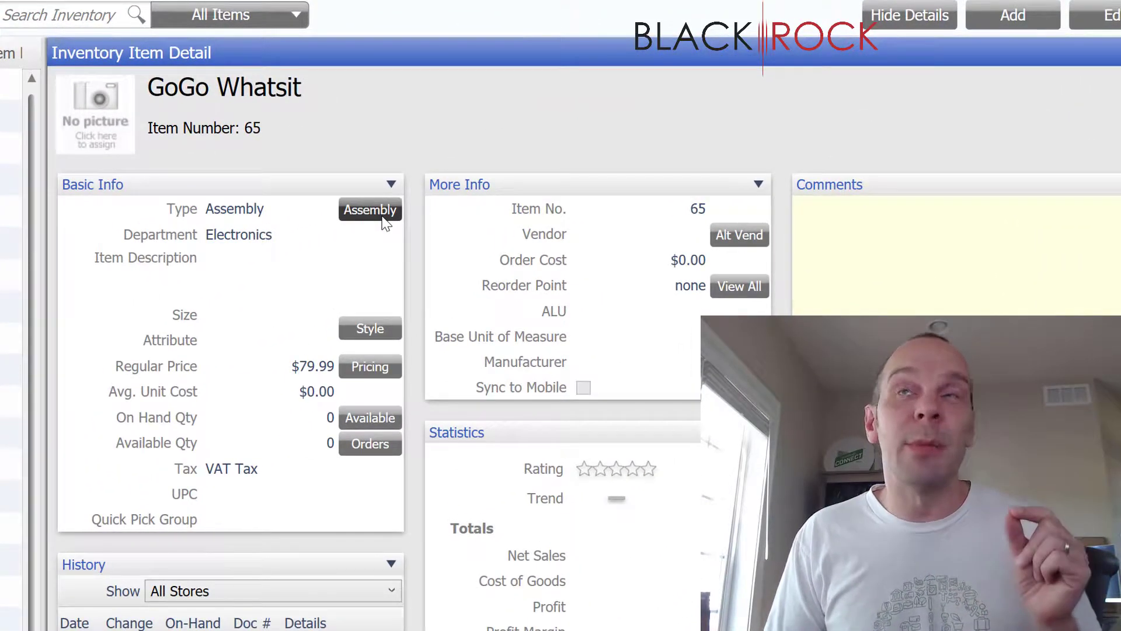
Step: Open the Assembly details for GoGo Whatsit from the item detail panel
{"action": "left_click", "coordinate": [383, 218]}
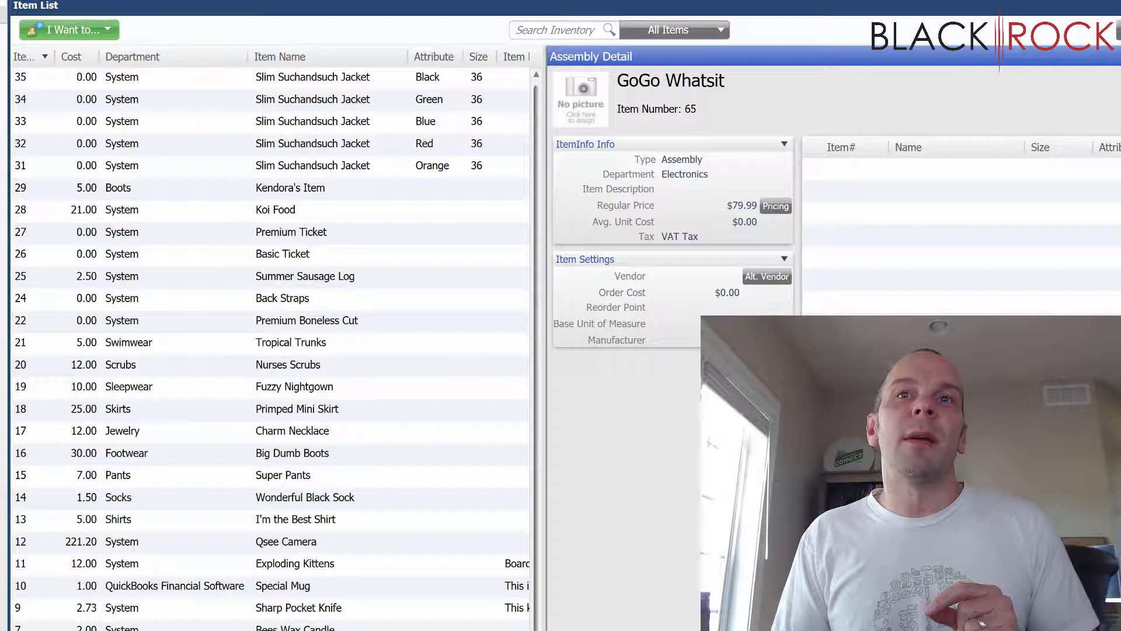
{"action": "scroll", "coordinate": [542, 107], "scroll_direction": "up", "scroll_amount": 10}
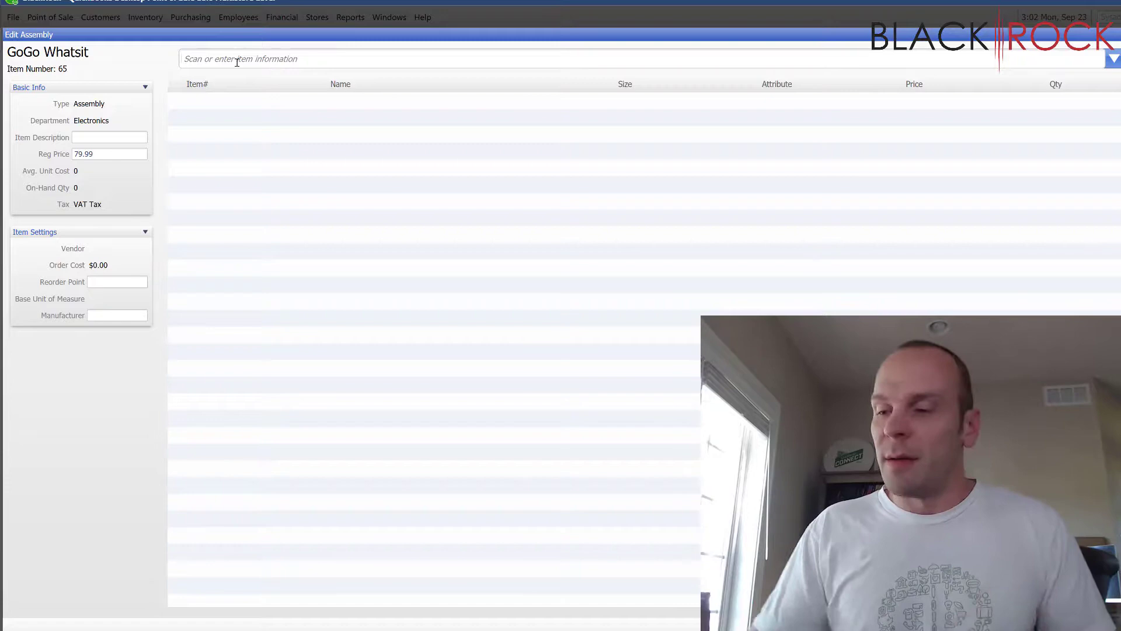
Step: Add components by item number 57, 59, 60, 61, 62 and 63 to the assembly
{"action": "type", "text": "57"}
{"action": "key", "text": "Return"}
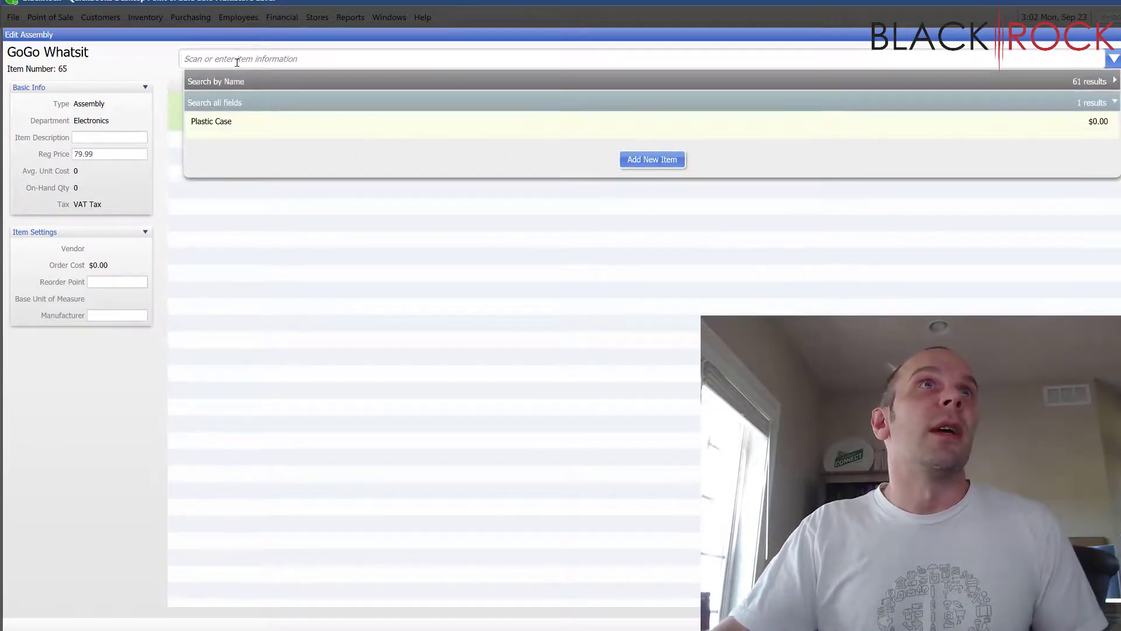
{"action": "type", "text": "59"}
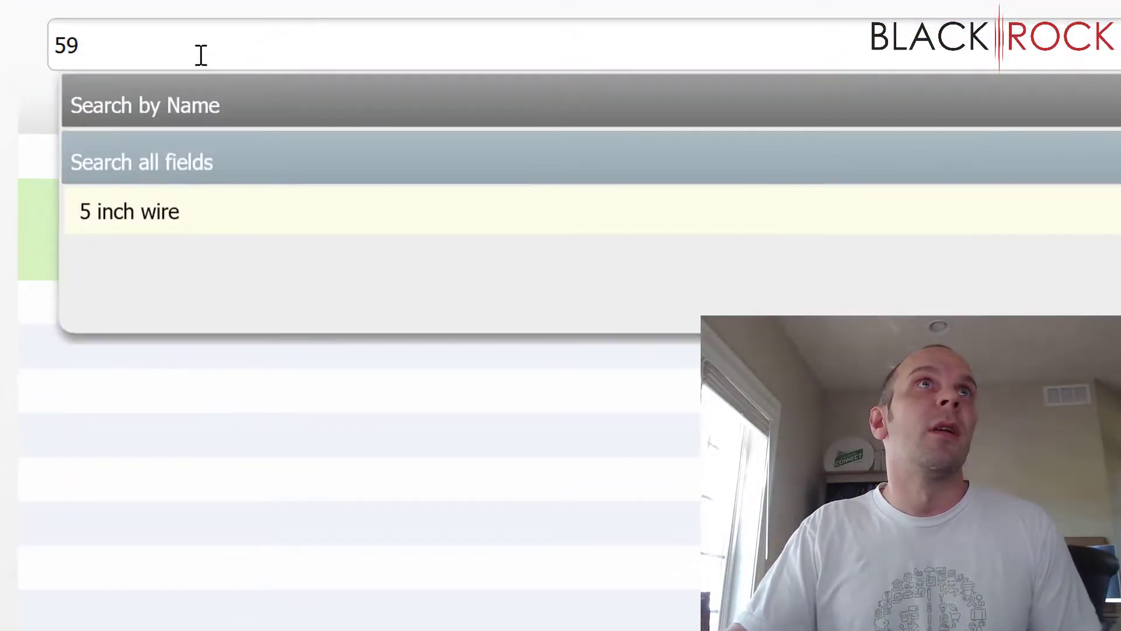
{"action": "key", "text": "Return"}
{"action": "type", "text": "60"}
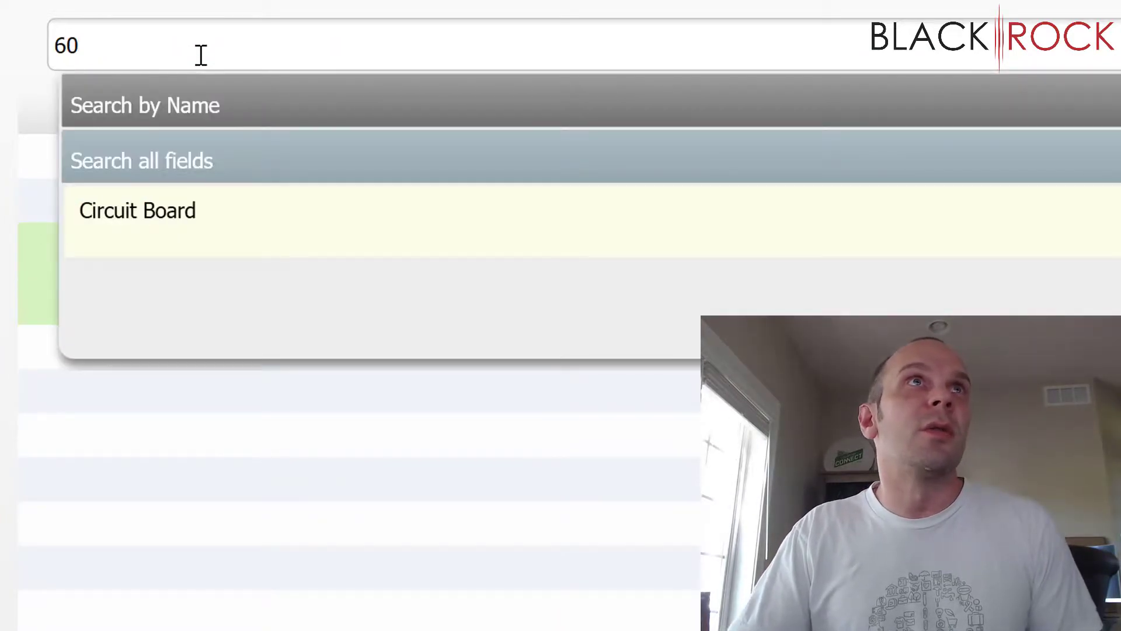
{"action": "key", "text": "Return"}
{"action": "type", "text": "61"}
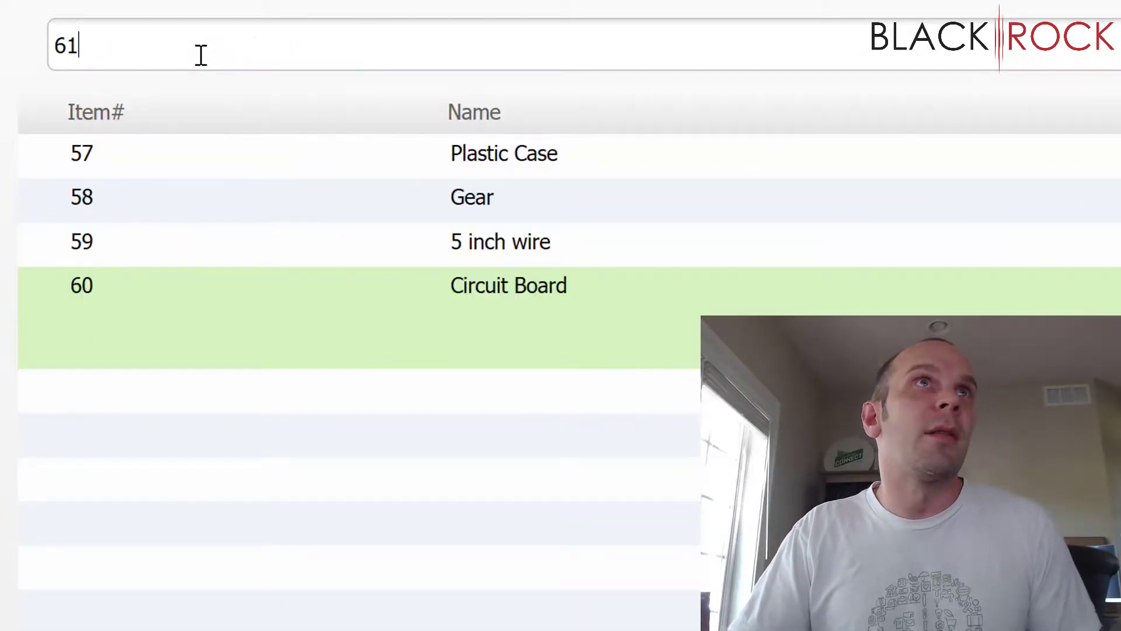
{"action": "key", "text": "Return"}
{"action": "type", "text": "62"}
{"action": "key", "text": "Return"}
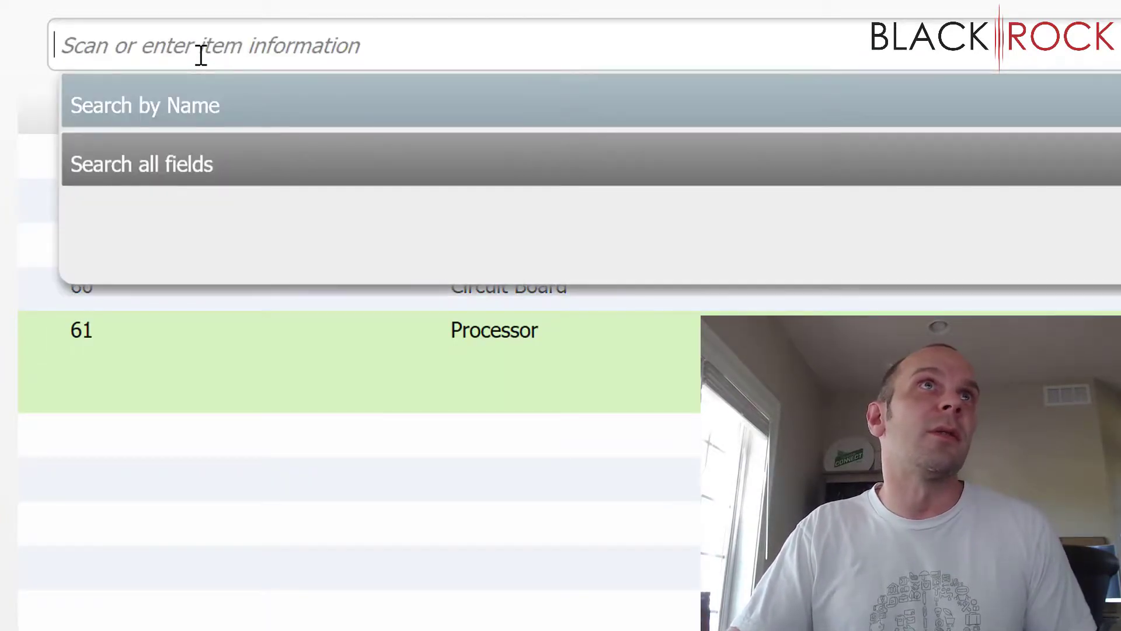
{"action": "type", "text": "63"}
{"action": "key", "text": "Return"}
Step: Try item 64, dismiss its no-match message, and select the Plastic Case row
{"action": "type", "text": "64"}
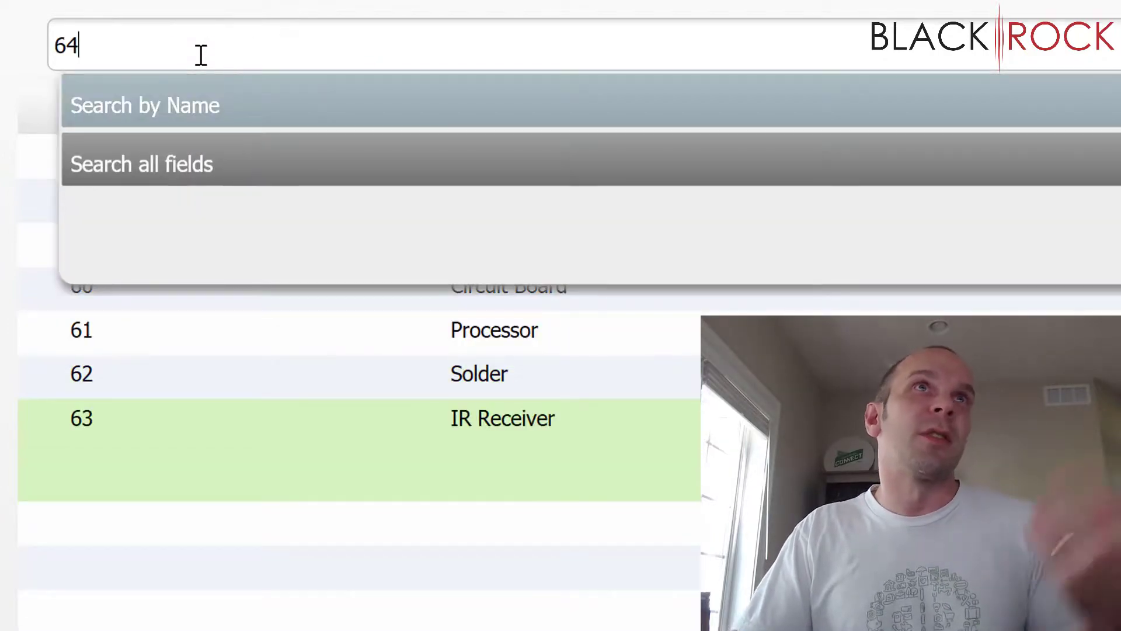
{"action": "key", "text": "Return"}
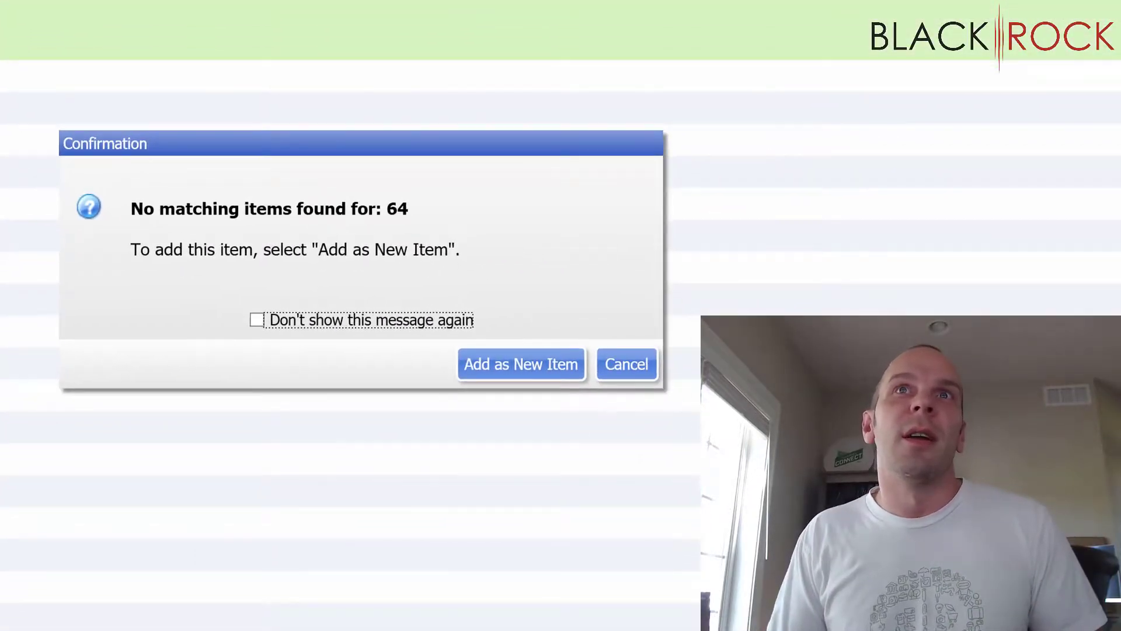
{"action": "left_click", "coordinate": [630, 364]}
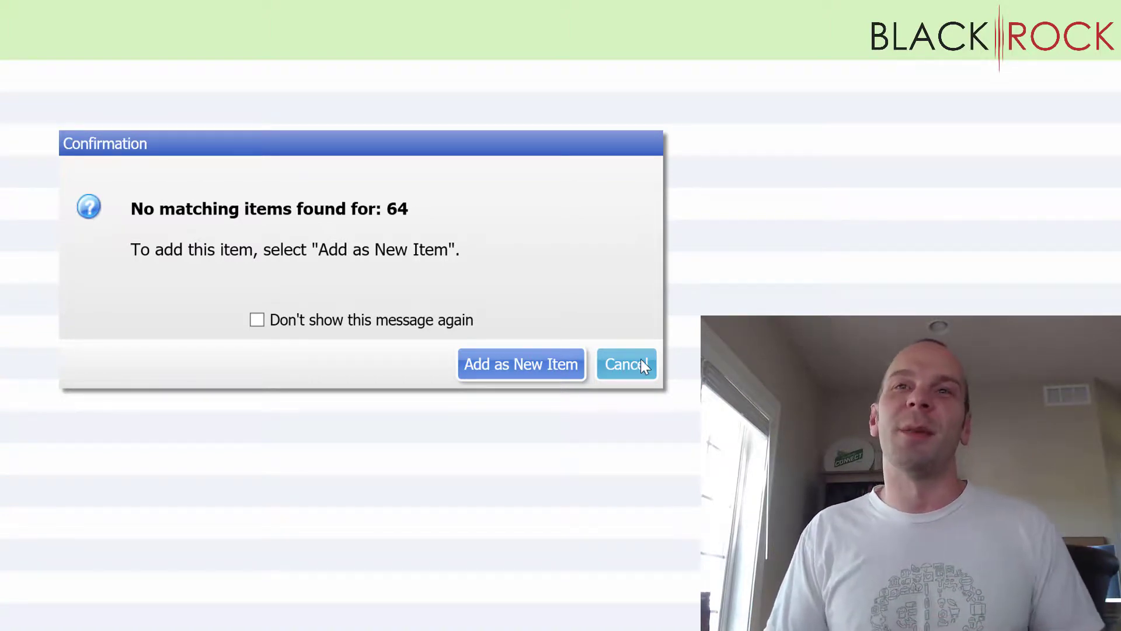
{"action": "left_click", "coordinate": [640, 365]}
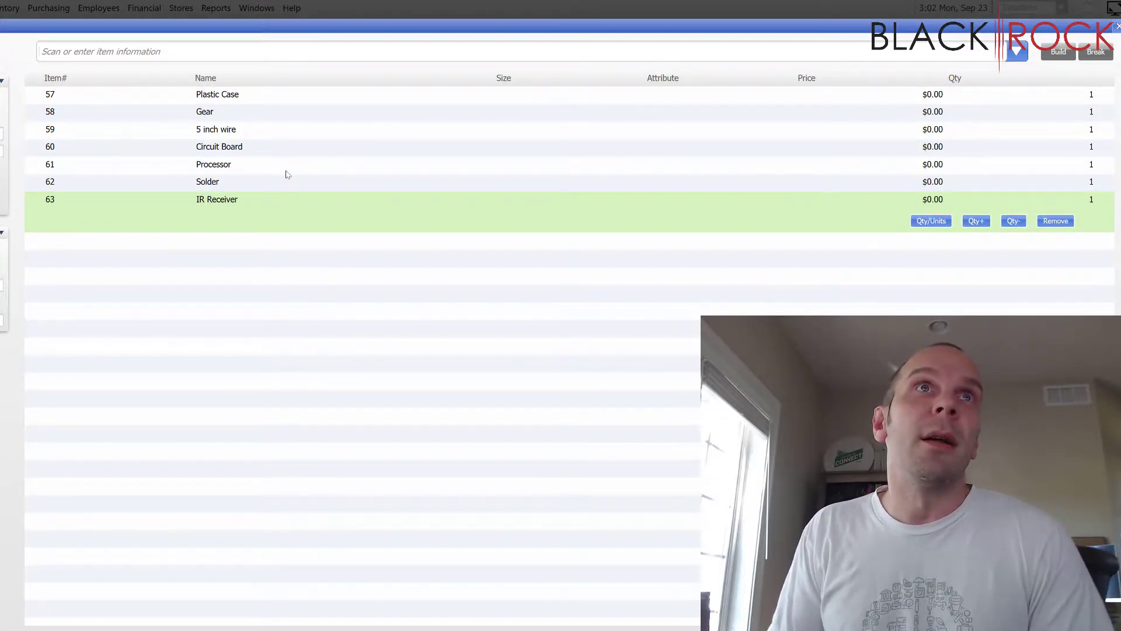
{"action": "left_click", "coordinate": [234, 96]}
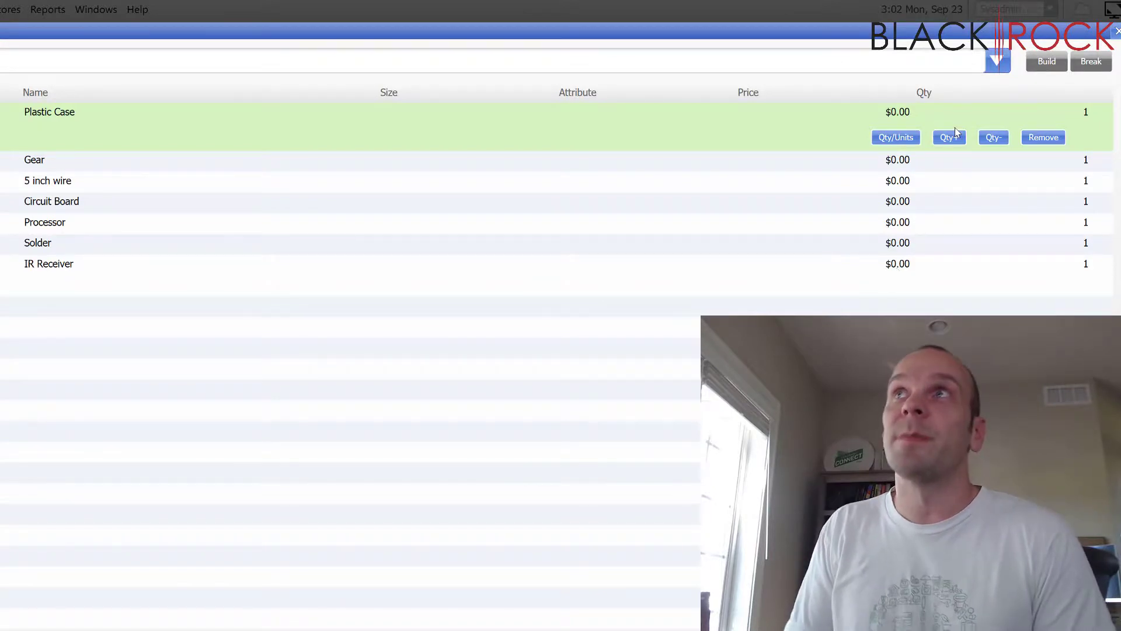
Step: Set the Gear quantity to 4 and the 5 inch wire quantity to 8
{"action": "left_click", "coordinate": [670, 161]}
{"action": "left_click", "coordinate": [950, 158]}
{"action": "left_click", "coordinate": [950, 158]}
{"action": "left_click", "coordinate": [950, 158]}
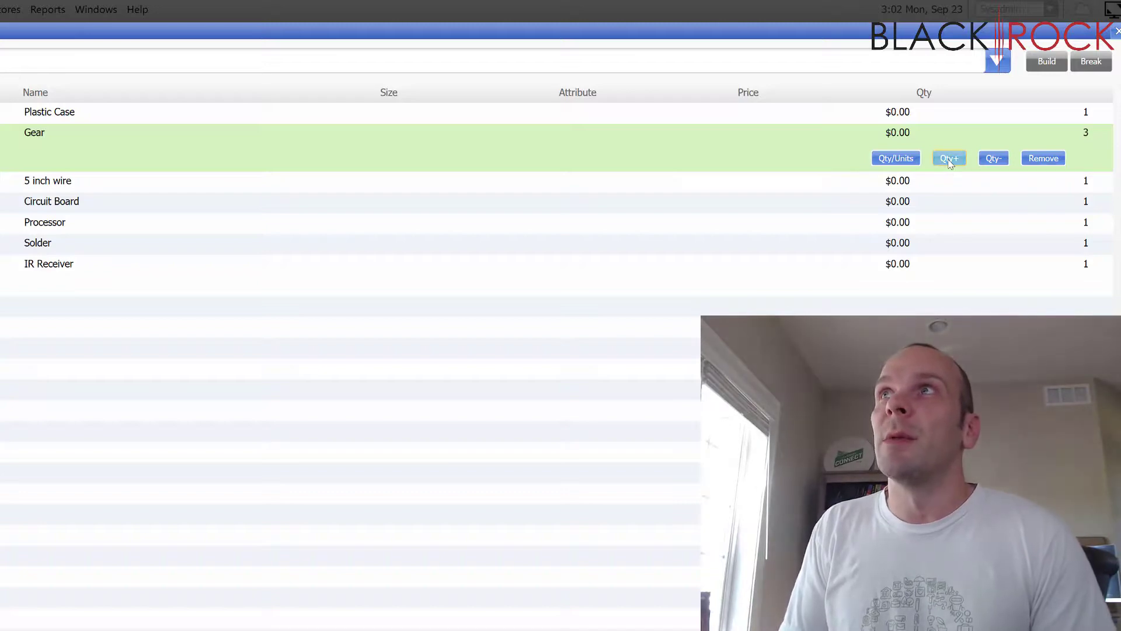
{"action": "left_click", "coordinate": [789, 181]}
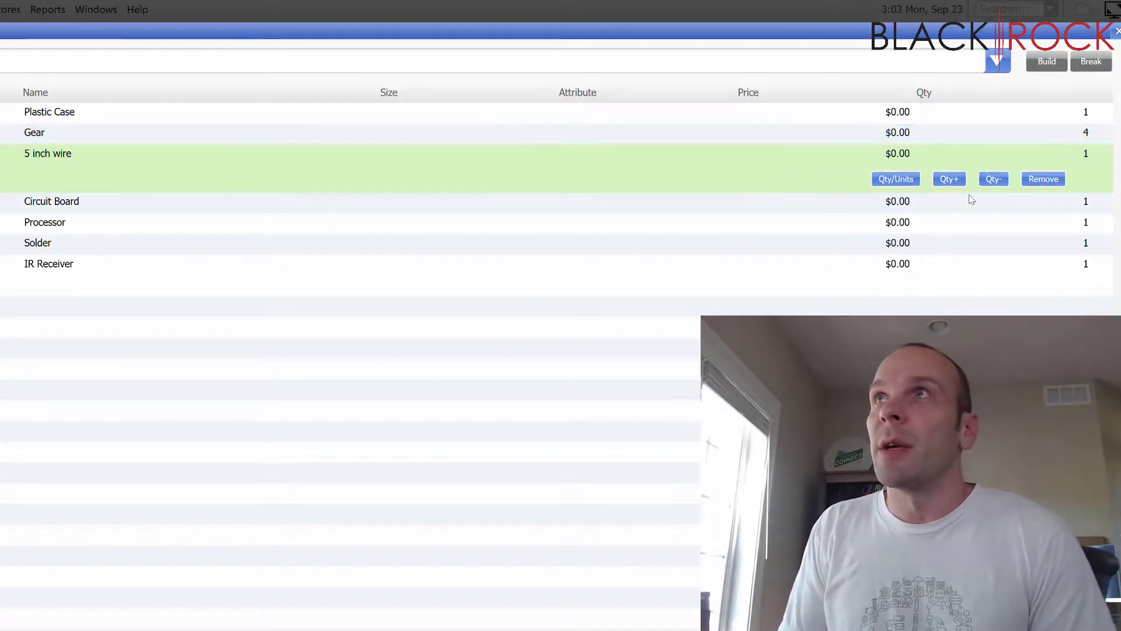
{"action": "left_click", "coordinate": [896, 179]}
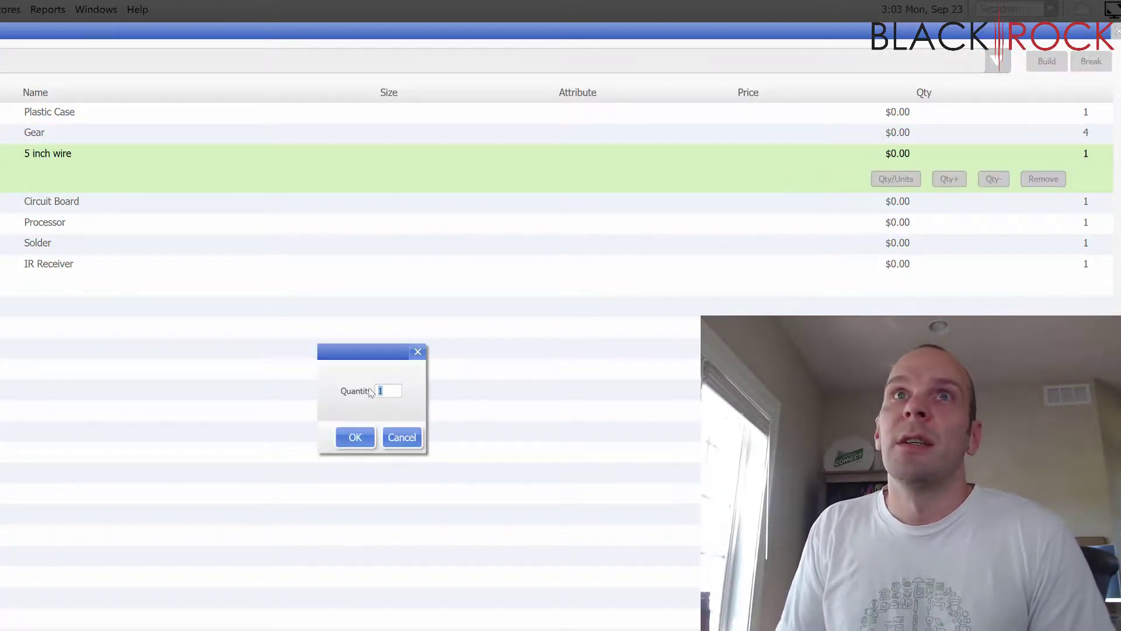
{"action": "type", "text": "8"}
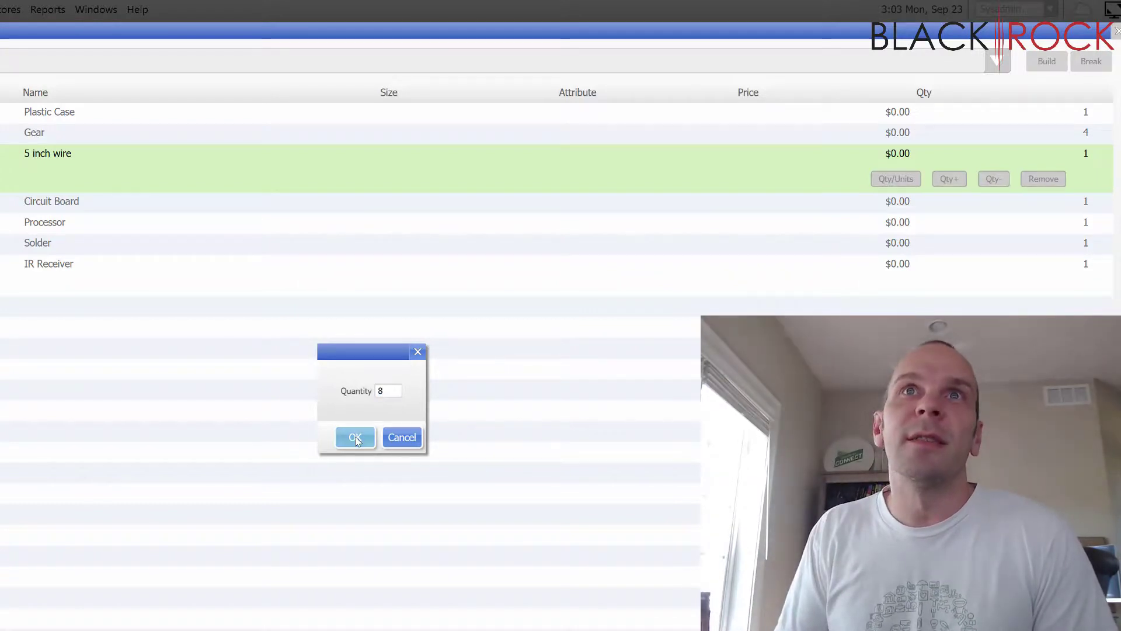
{"action": "left_click", "coordinate": [354, 437]}
Step: Raise the Solder component quantity to 6, leaving the other parts at 1
{"action": "left_click", "coordinate": [935, 201]}
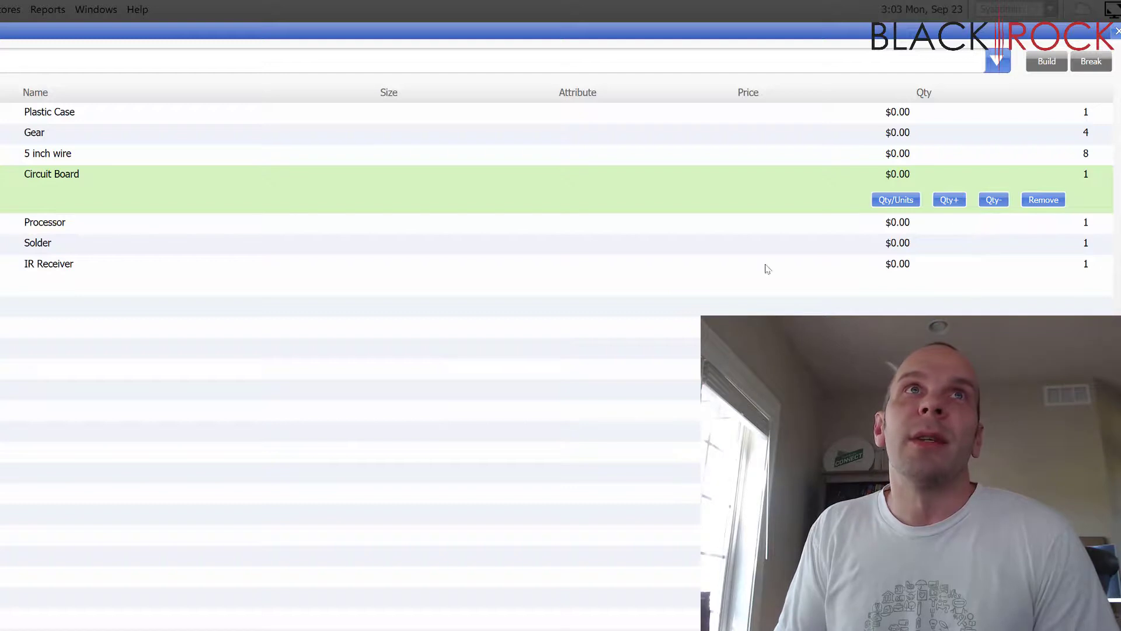
{"action": "left_click", "coordinate": [941, 250]}
{"action": "left_click", "coordinate": [947, 245]}
{"action": "left_click", "coordinate": [950, 243]}
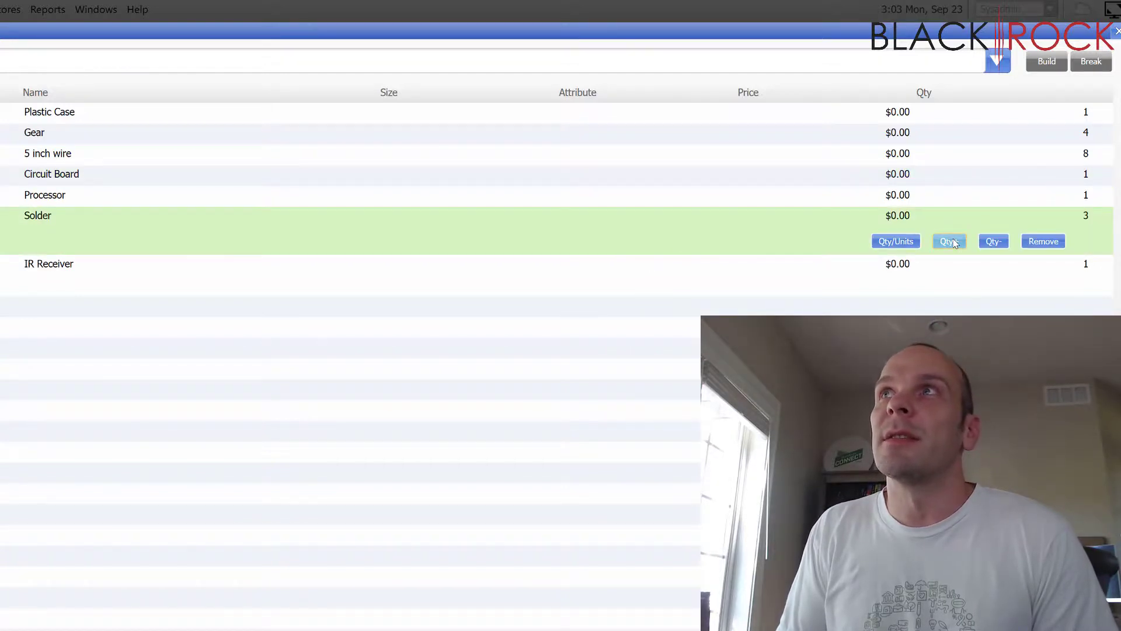
{"action": "left_click", "coordinate": [952, 243]}
{"action": "left_click", "coordinate": [952, 243]}
{"action": "left_click", "coordinate": [952, 243]}
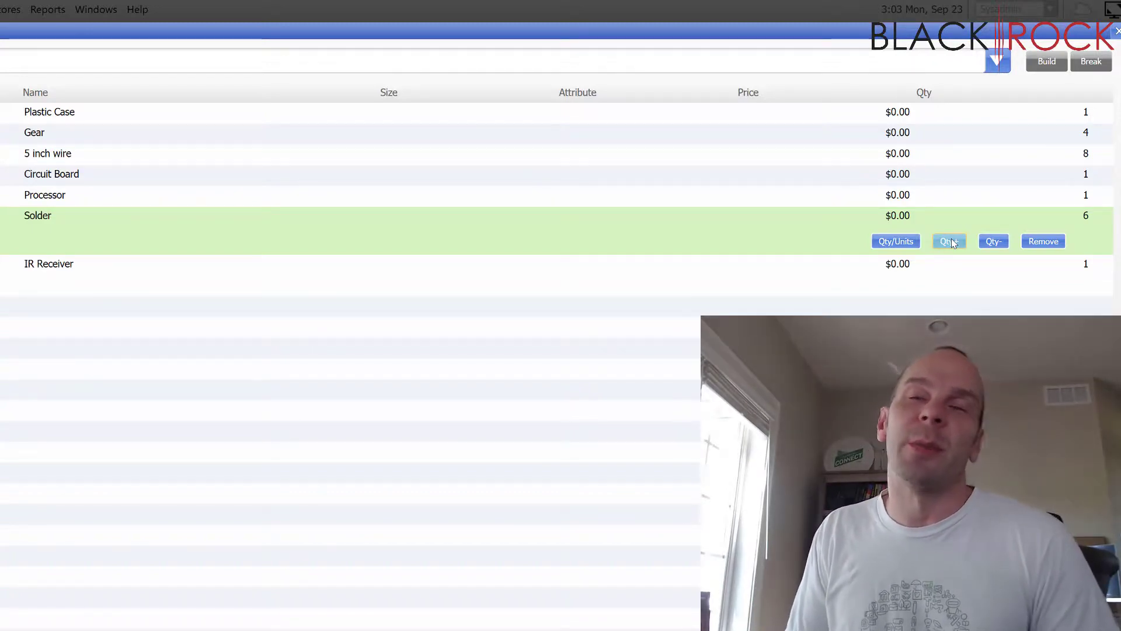
{"action": "left_click", "coordinate": [786, 264]}
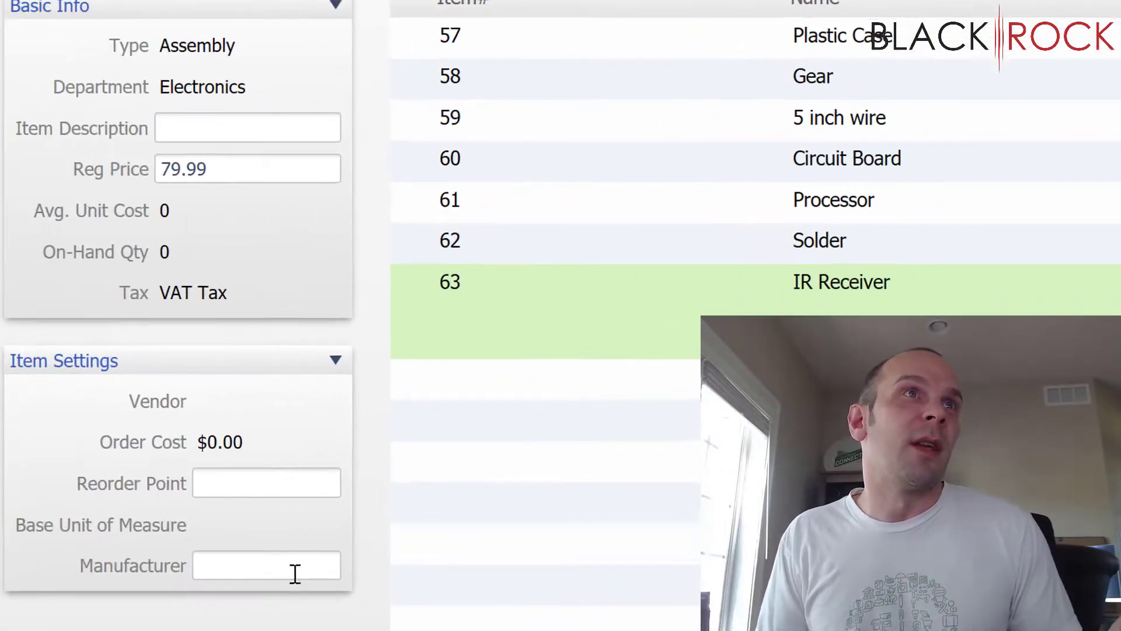
Step: Enter 5 as the Reorder Point in the assembly's Item Settings
{"action": "left_click", "coordinate": [296, 573]}
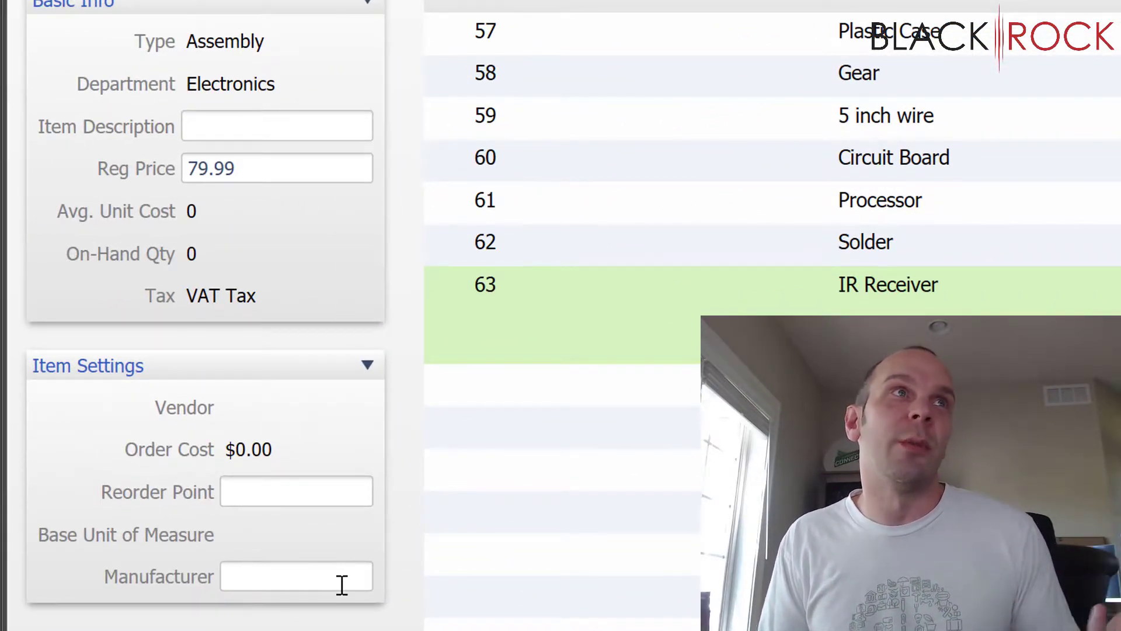
{"action": "left_click", "coordinate": [284, 483]}
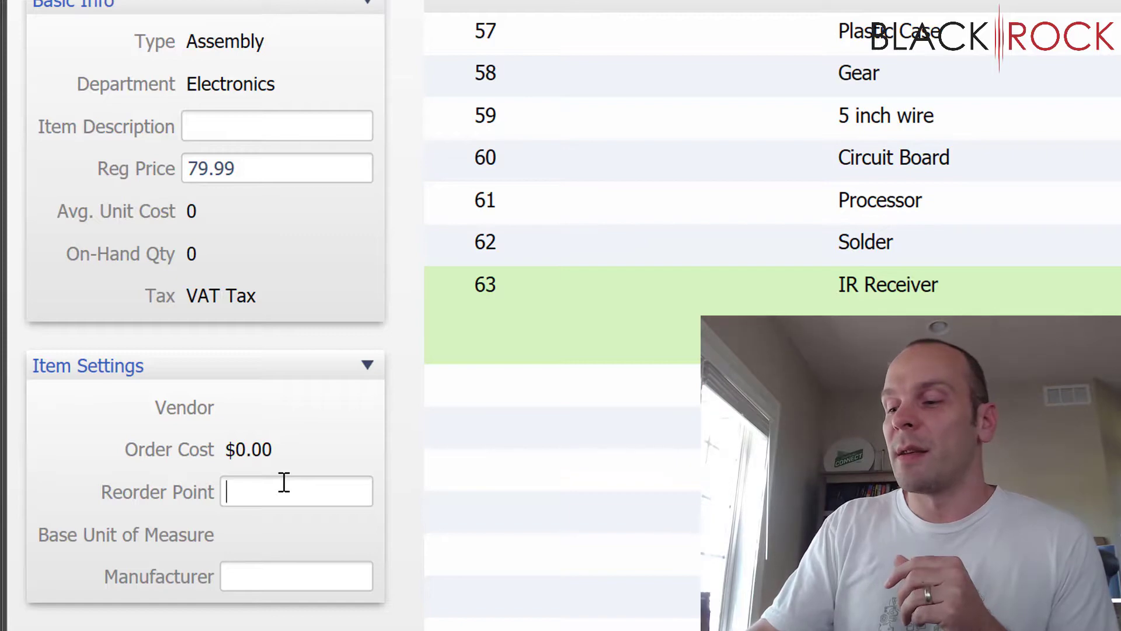
{"action": "type", "text": "5"}
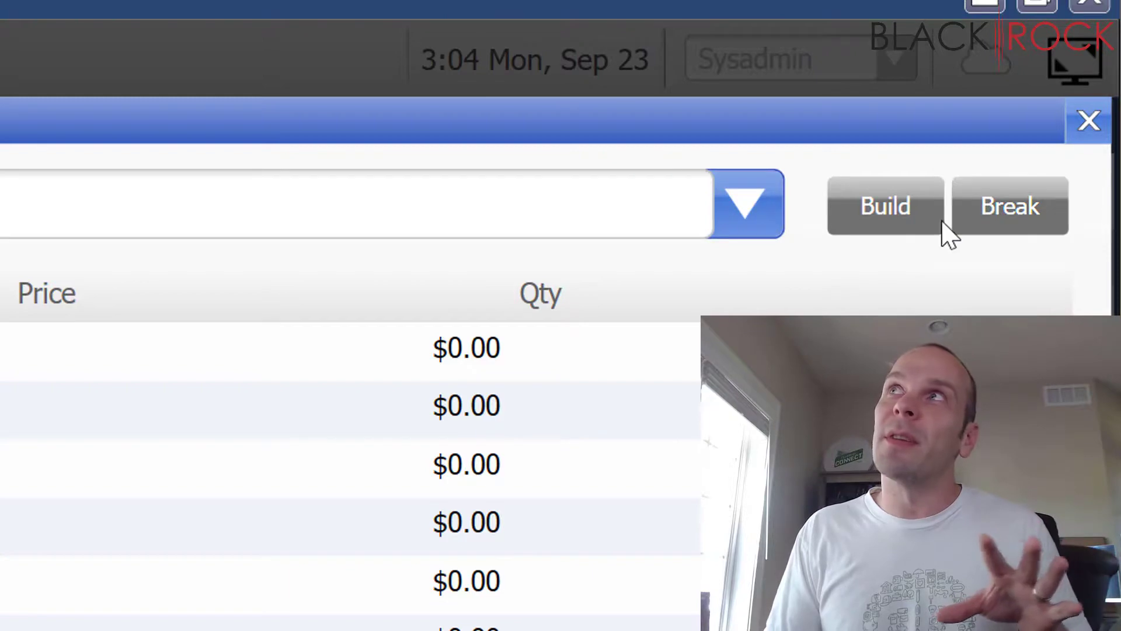
Step: Build assemblies for store 1 - BlackRock Business
{"action": "left_click", "coordinate": [907, 224]}
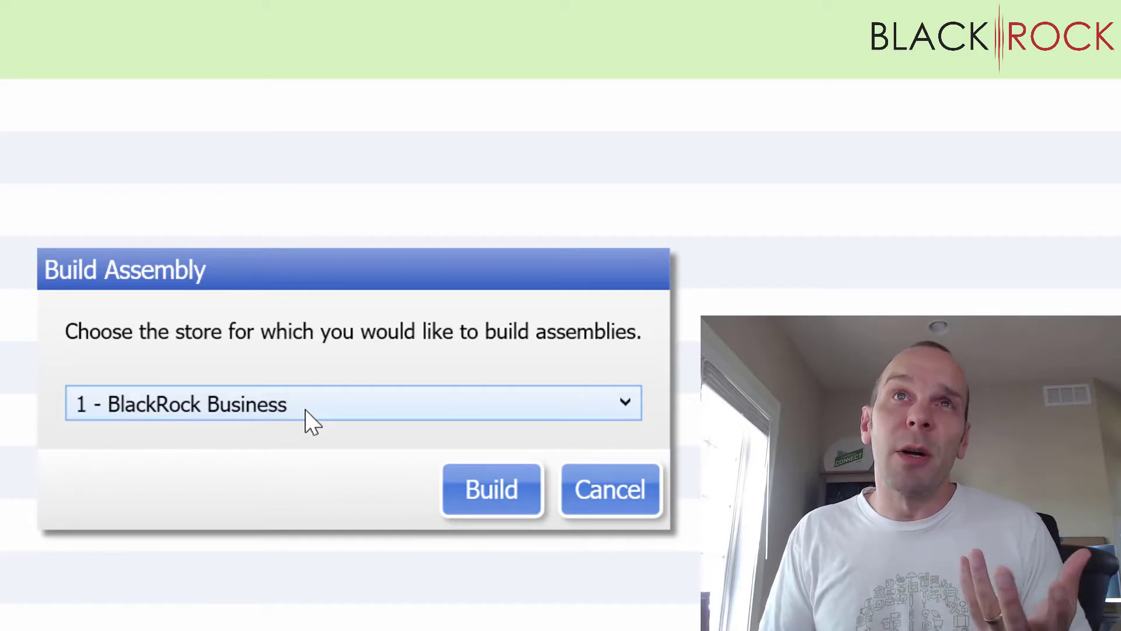
{"action": "left_click", "coordinate": [304, 409]}
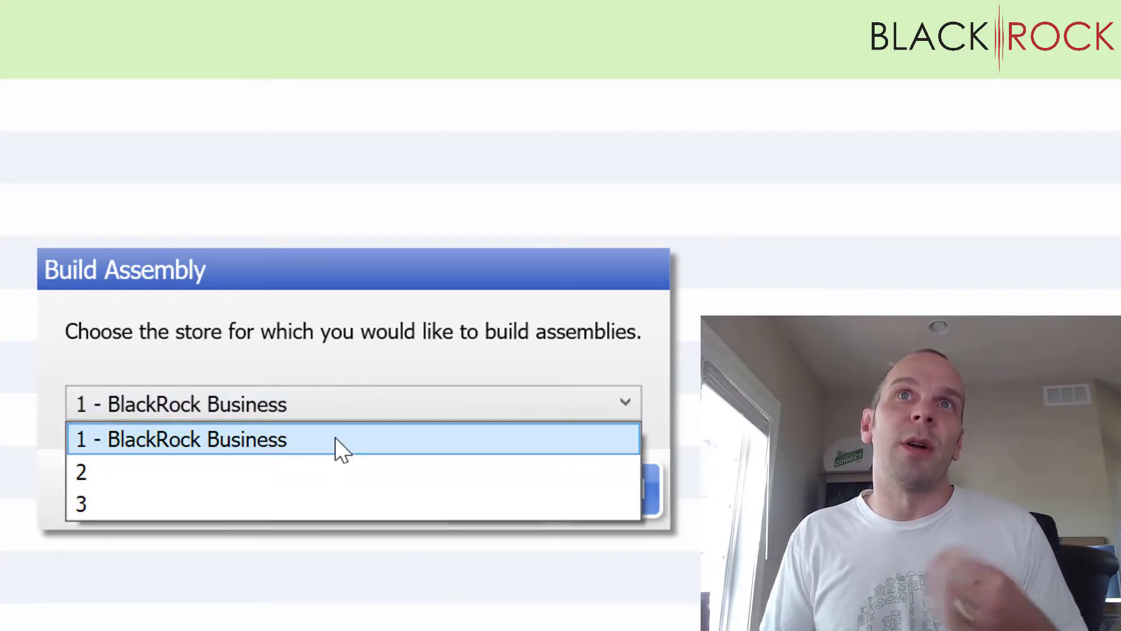
{"action": "left_click", "coordinate": [335, 440]}
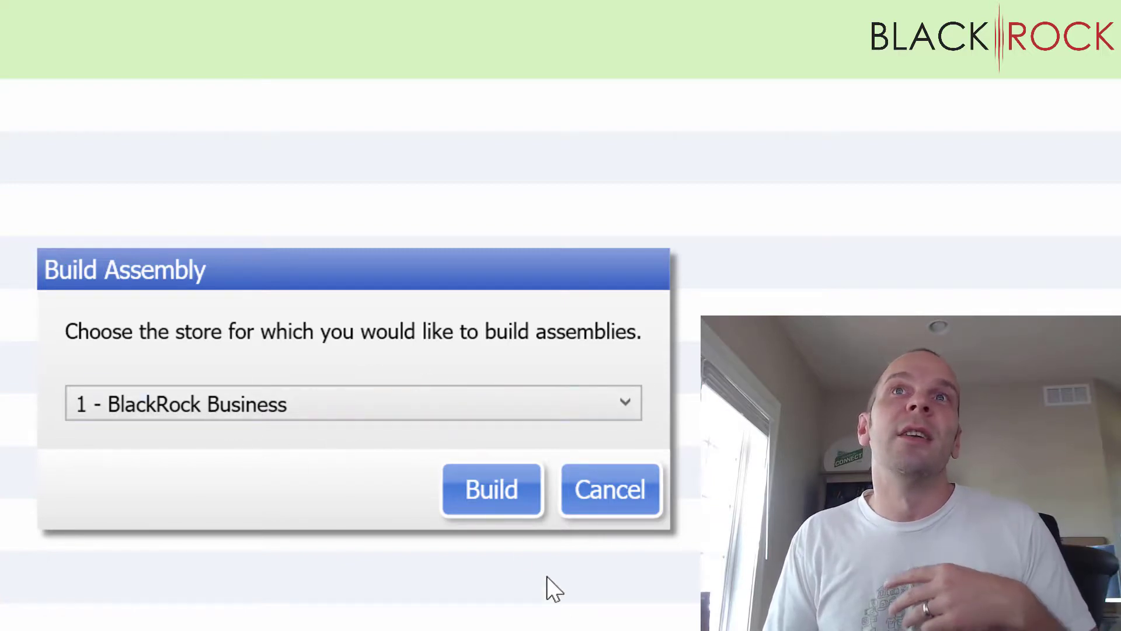
{"action": "left_click", "coordinate": [493, 497]}
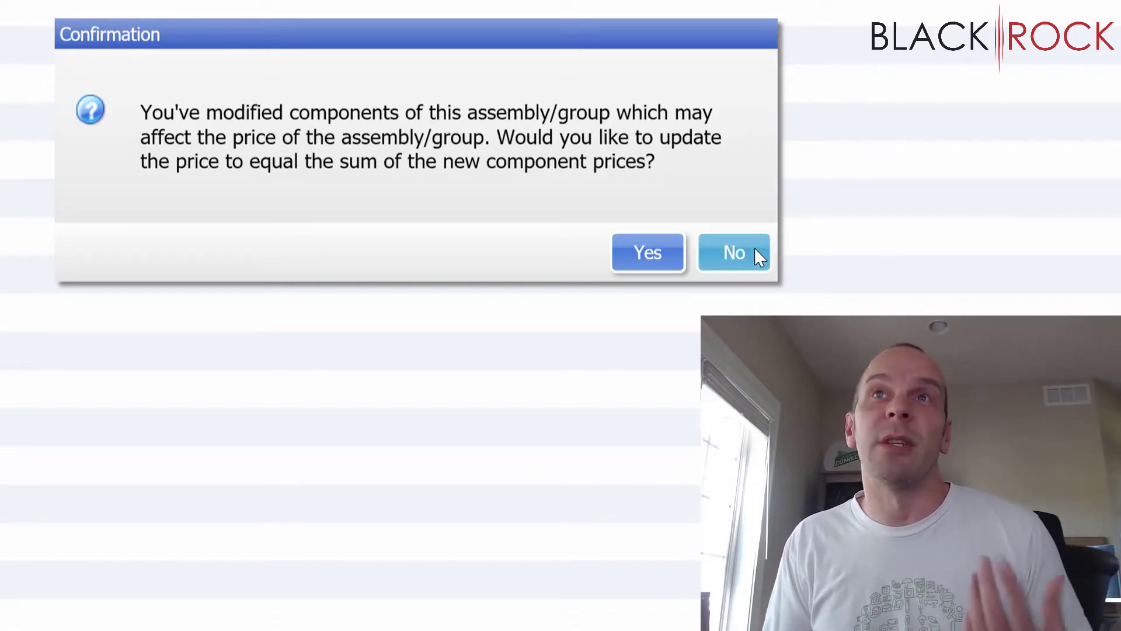
Step: Decline the price update and build 10 GoGo Whatsit assemblies
{"action": "left_click", "coordinate": [756, 251]}
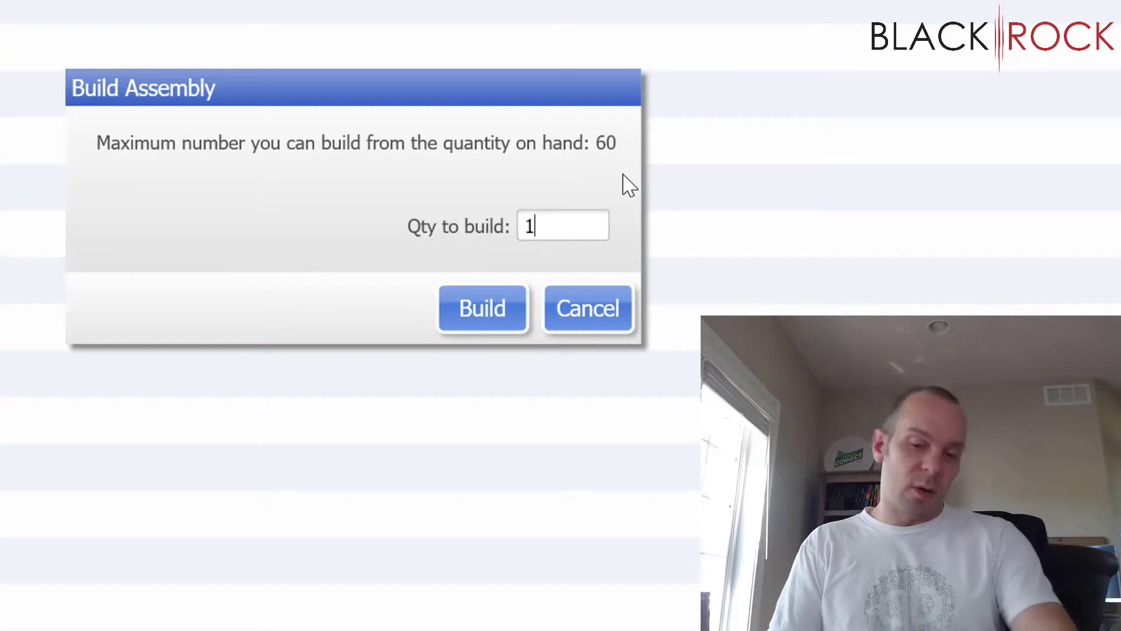
{"action": "key", "text": "BackSpace"}
{"action": "type", "text": "10"}
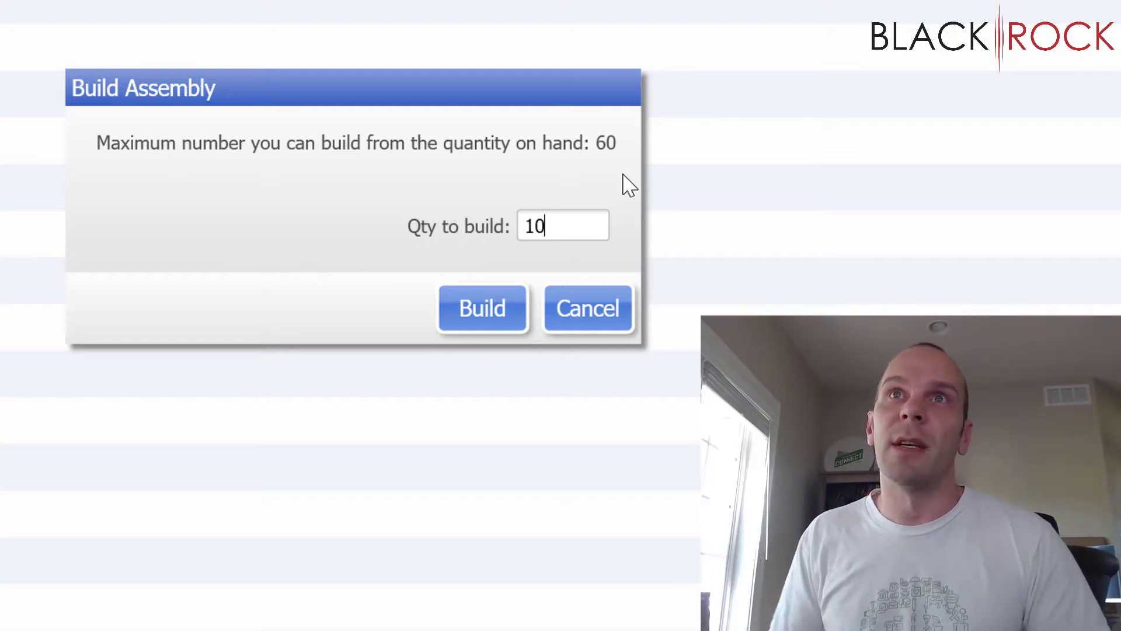
{"action": "left_click", "coordinate": [481, 324]}
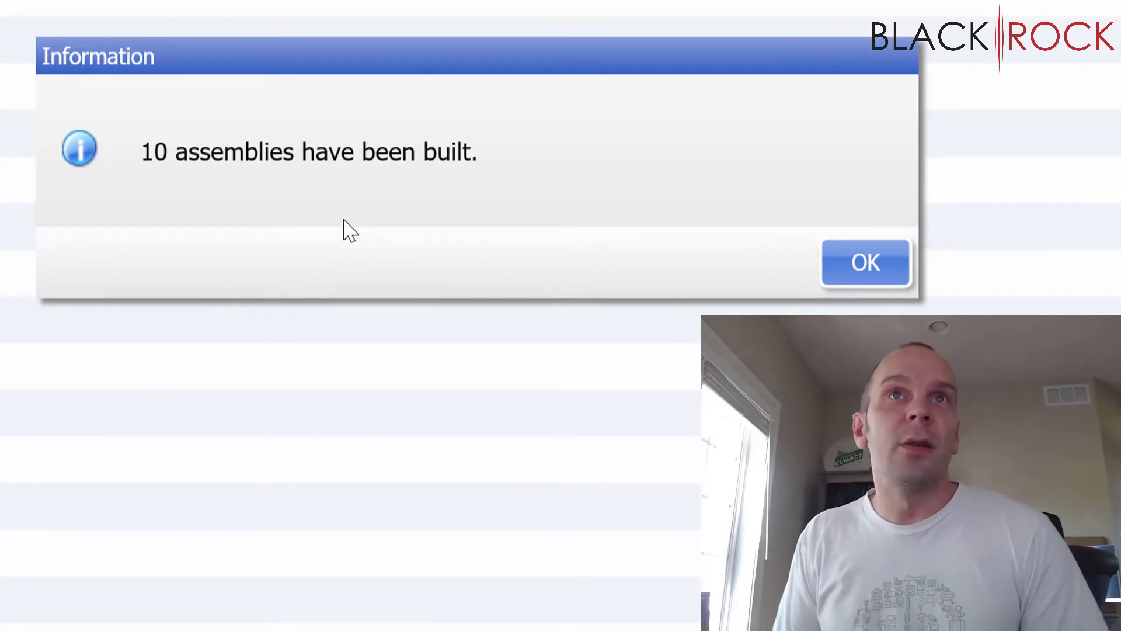
Step: Dismiss the assemblies-built message and save the GoGo Whatsit assembly with Ctrl+S
{"action": "left_click", "coordinate": [858, 268]}
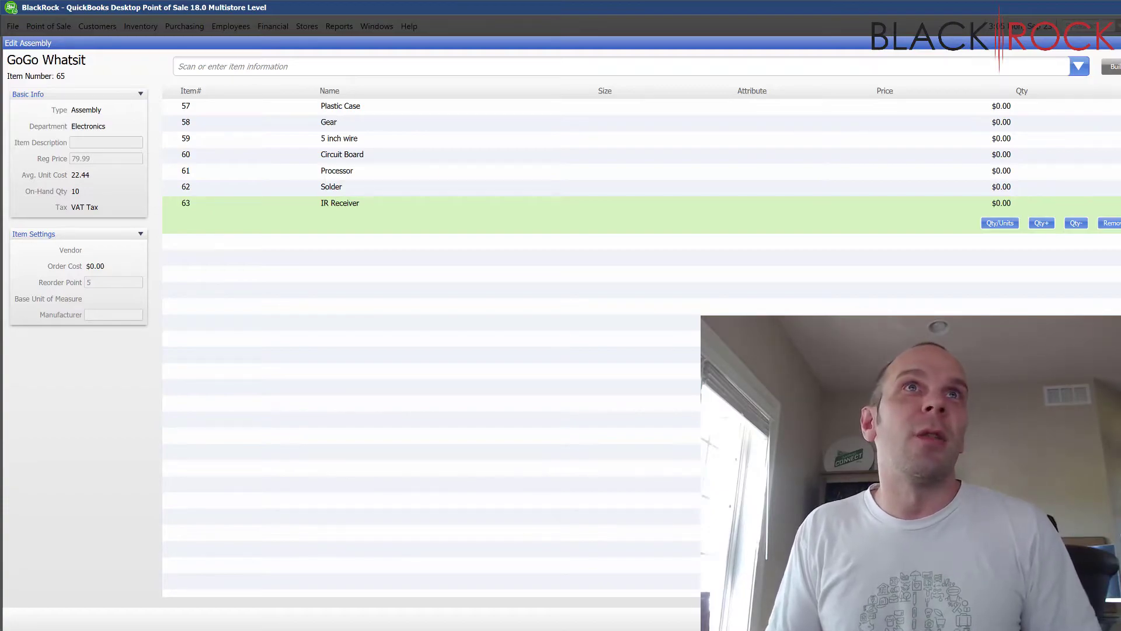
{"action": "key", "text": "ctrl+s"}
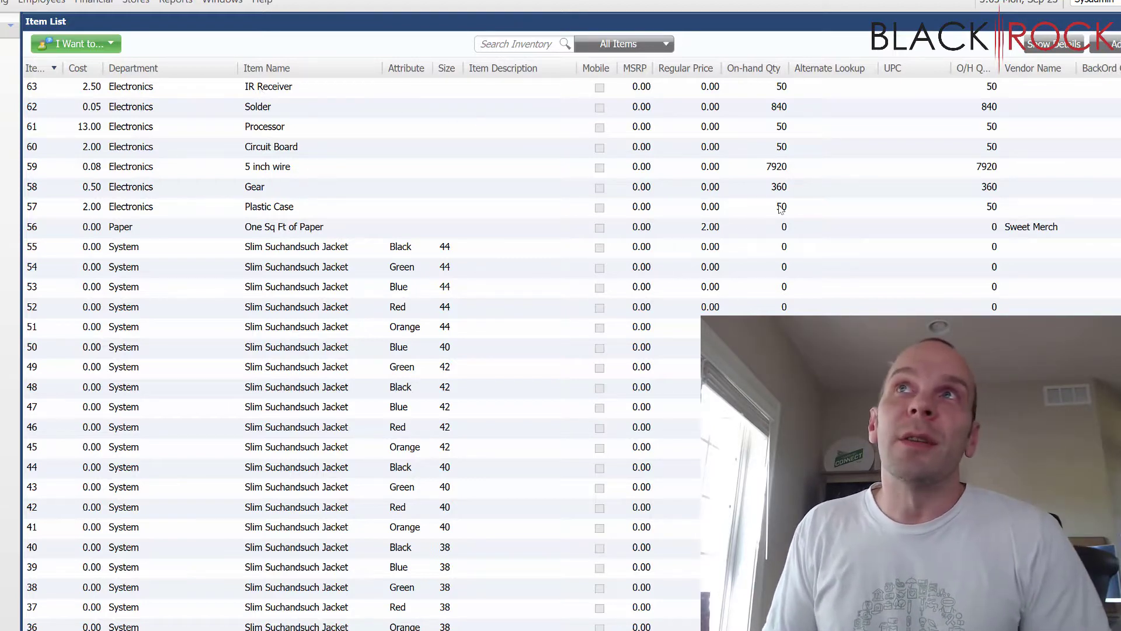
{"action": "left_click", "coordinate": [780, 174]}
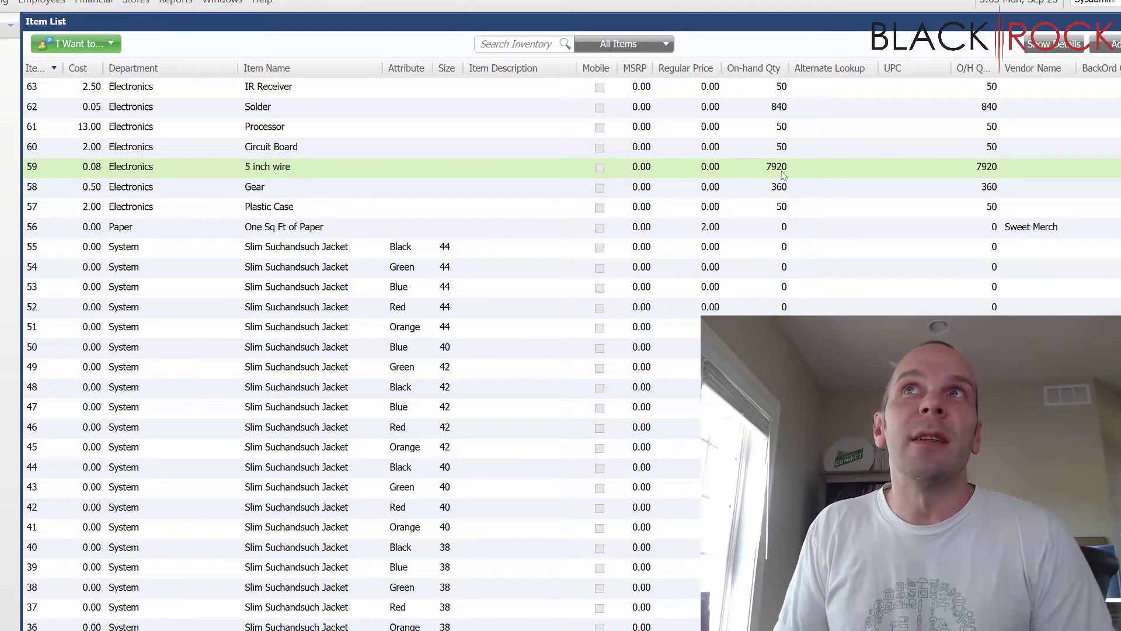
{"action": "left_click", "coordinate": [779, 188]}
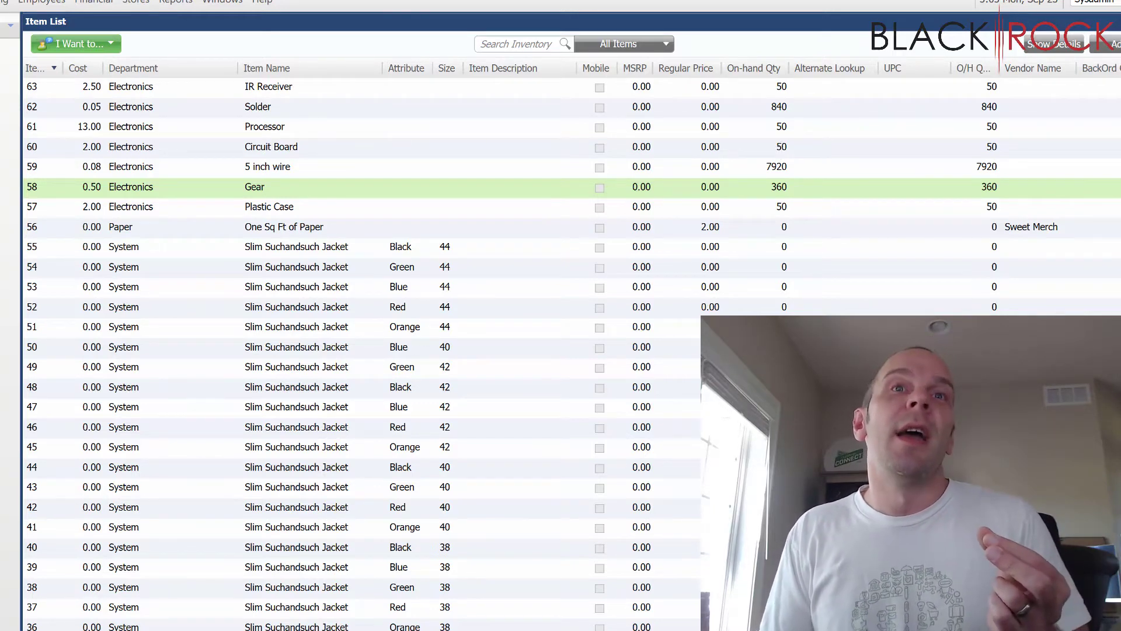
{"action": "scroll", "coordinate": [362, 350], "scroll_direction": "down", "scroll_amount": 9}
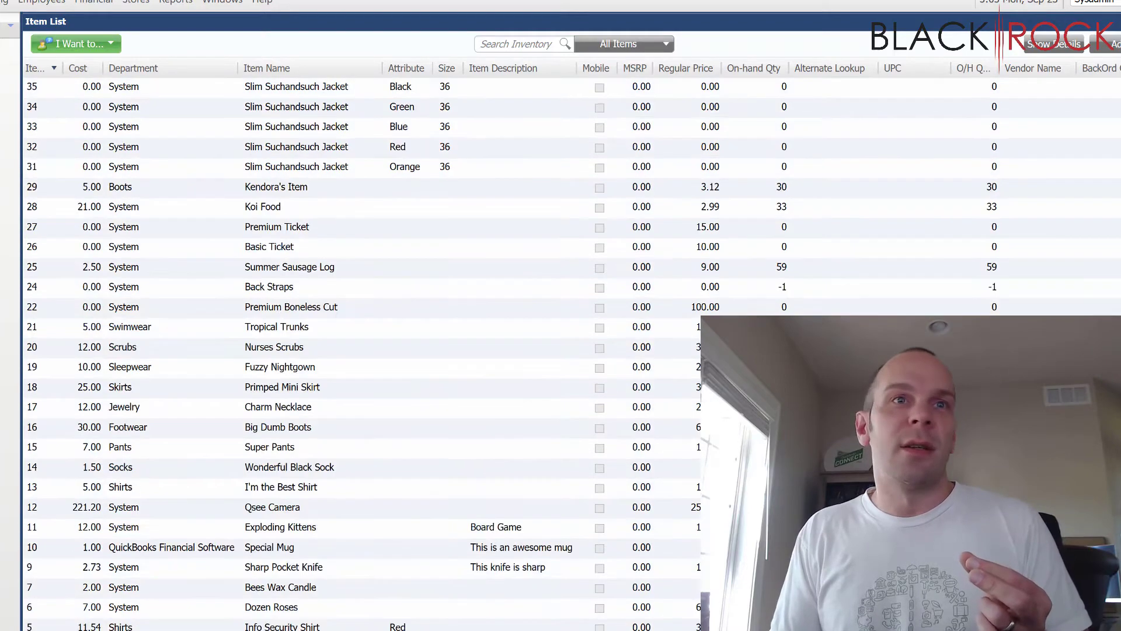
{"action": "left_click", "coordinate": [277, 605]}
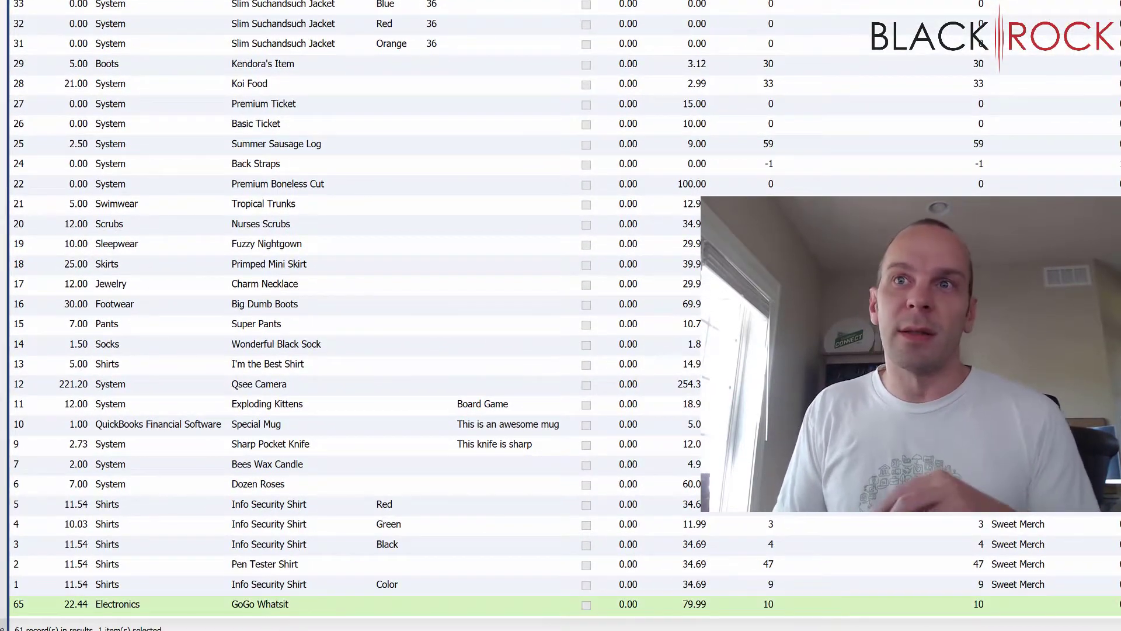